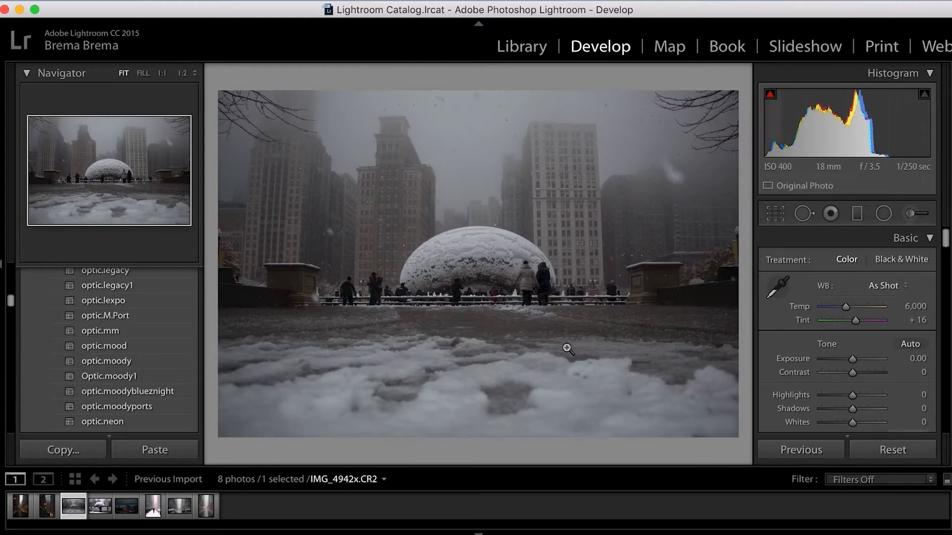
Automatically straighten the photo with the Crop & Straighten tool and apply the result.
{"action": "scroll", "coordinate": [846, 354], "scroll_direction": "down", "scroll_amount": 1}
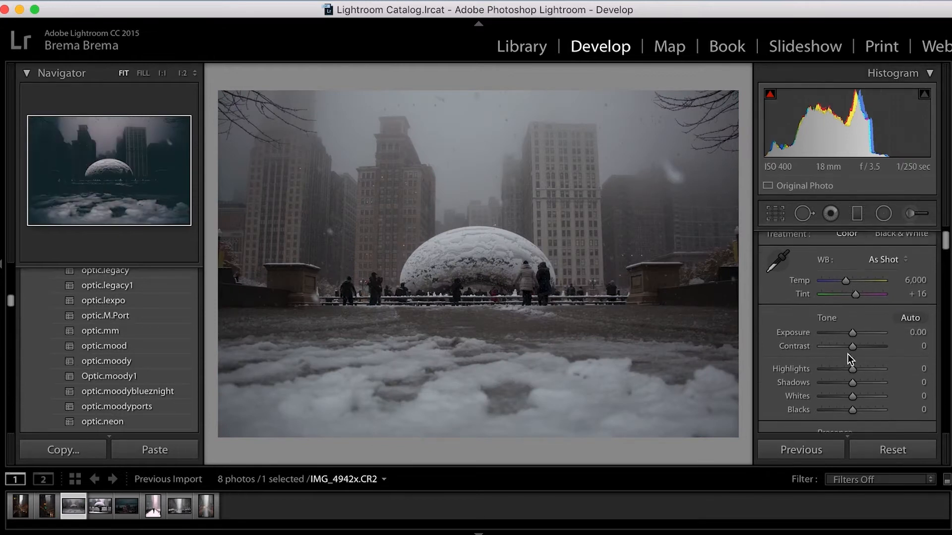
{"action": "left_click", "coordinate": [773, 212]}
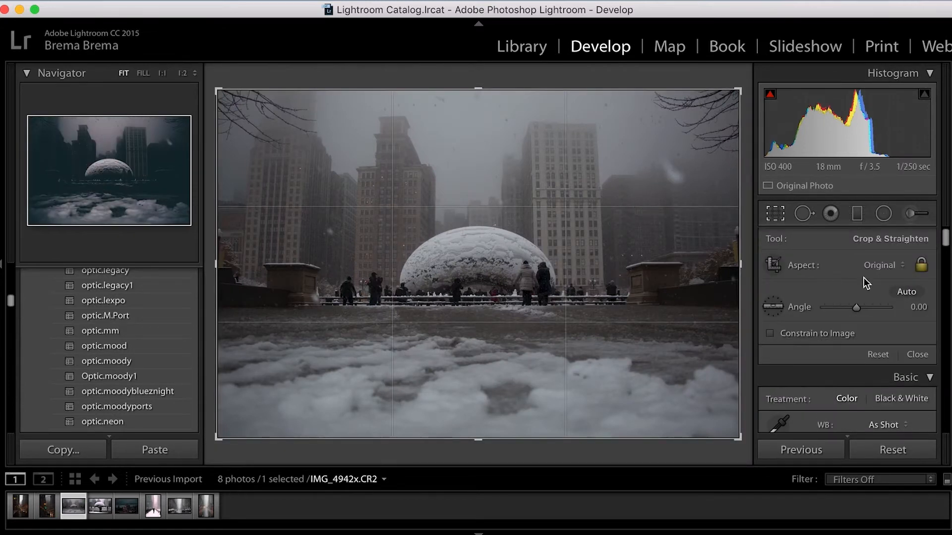
{"action": "left_click", "coordinate": [904, 292]}
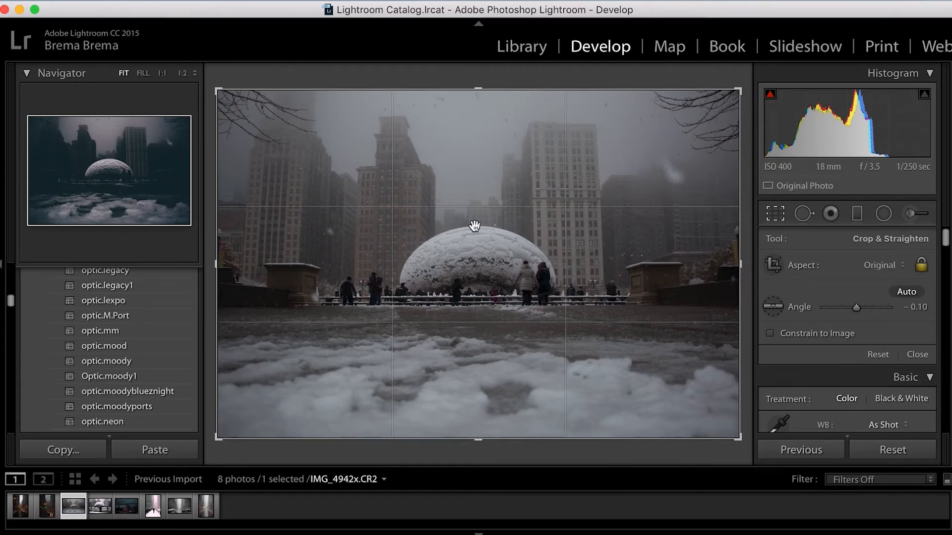
{"action": "left_click", "coordinate": [771, 219]}
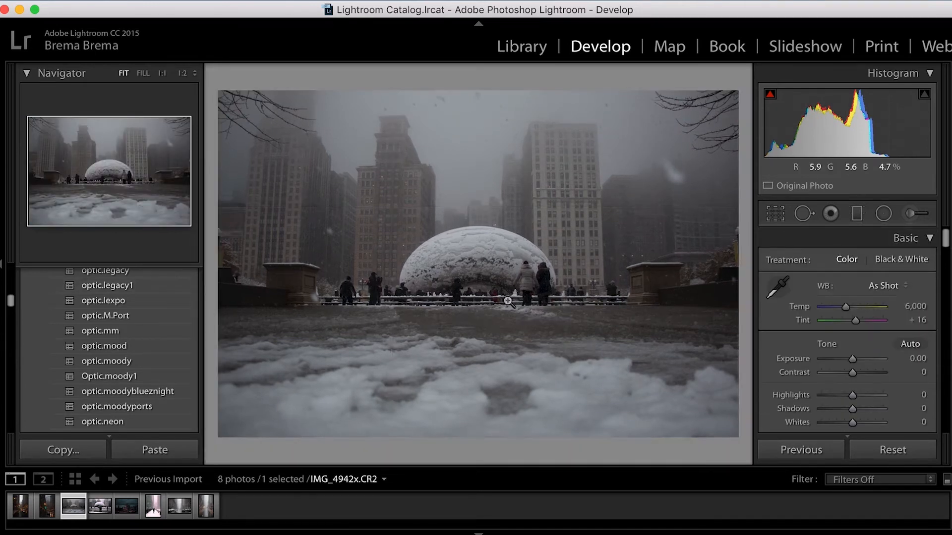
{"action": "left_click", "coordinate": [779, 218]}
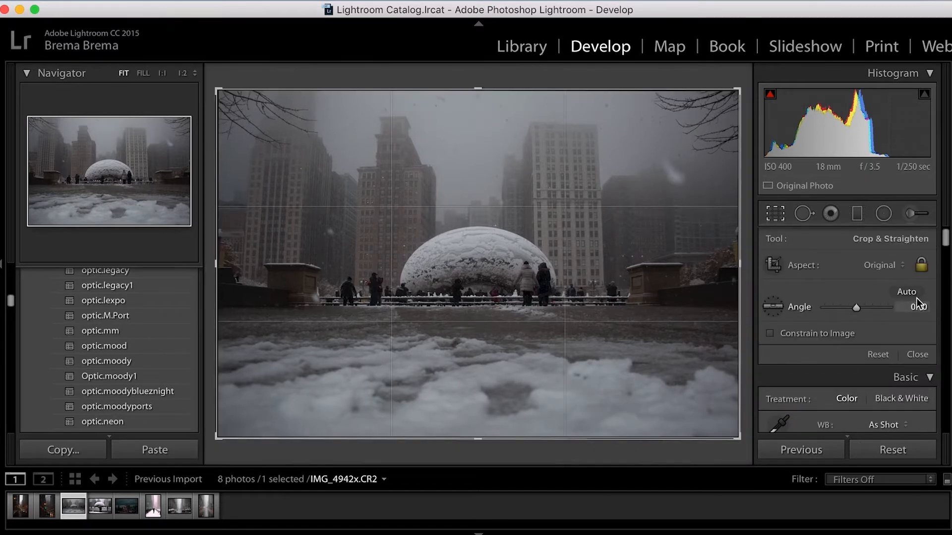
{"action": "left_click", "coordinate": [769, 210]}
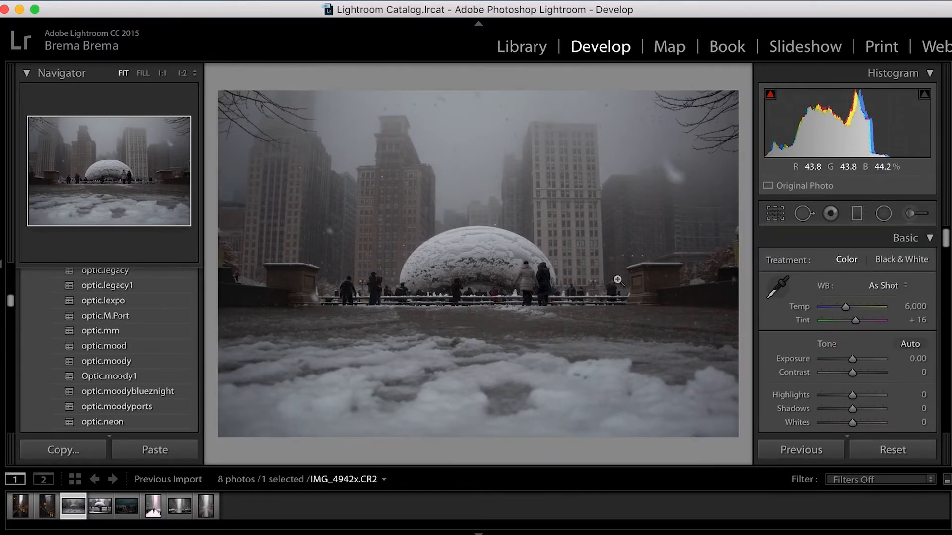
Set the white balance Tint to +9 and lower the Exposure to −0.60.
{"action": "scroll", "coordinate": [885, 366], "scroll_direction": "down", "scroll_amount": 2}
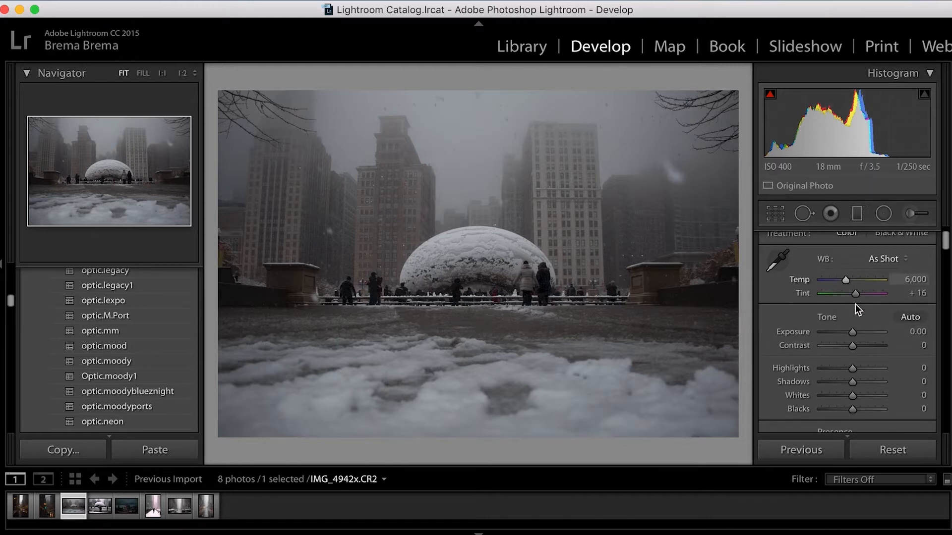
{"action": "left_click_drag", "start_coordinate": [854, 296], "coordinate": [854, 297]}
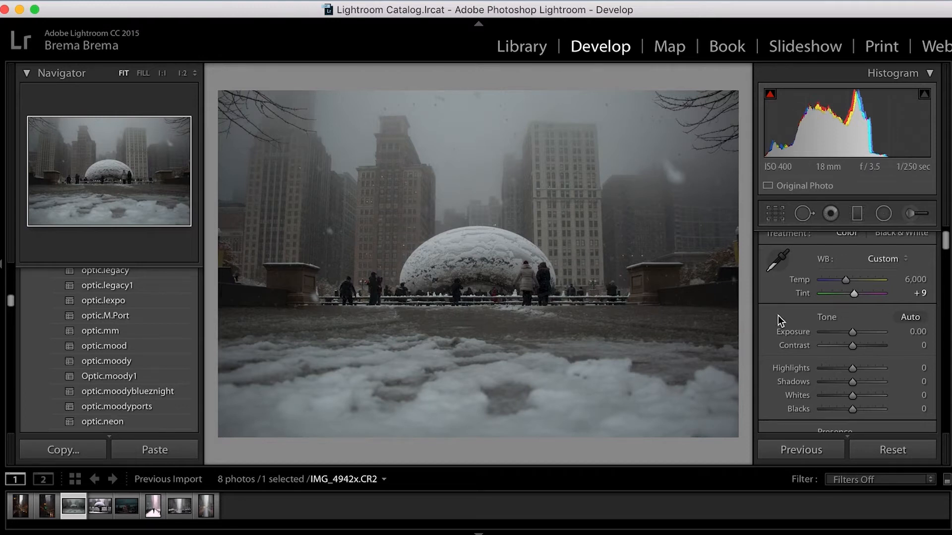
{"action": "scroll", "coordinate": [856, 292], "scroll_direction": "down", "scroll_amount": 3}
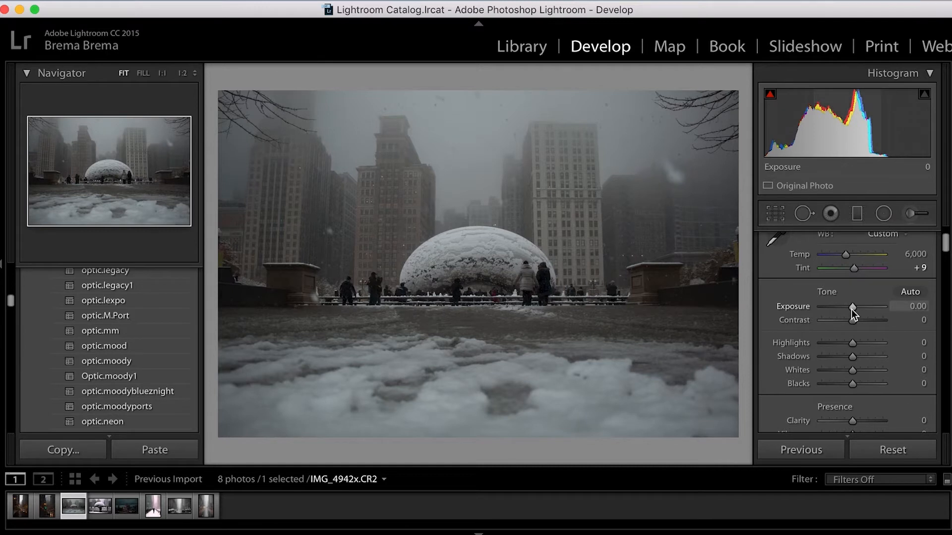
{"action": "left_click_drag", "start_coordinate": [851, 308], "coordinate": [848, 309]}
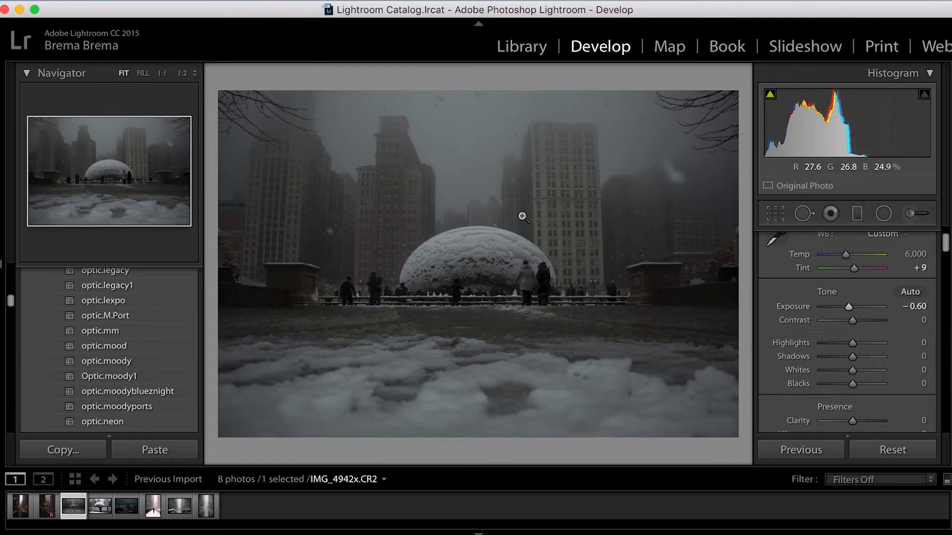
Set the basic tones to Highlights +76, Whites +61, Shadows +40 and Blacks +40.
{"action": "scroll", "coordinate": [861, 374], "scroll_direction": "down", "scroll_amount": 1}
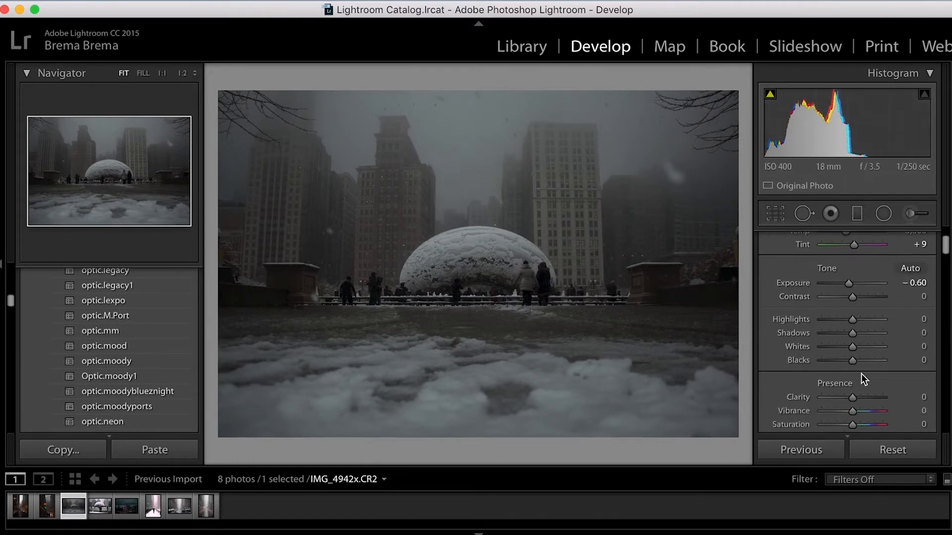
{"action": "left_click_drag", "start_coordinate": [852, 319], "coordinate": [875, 321]}
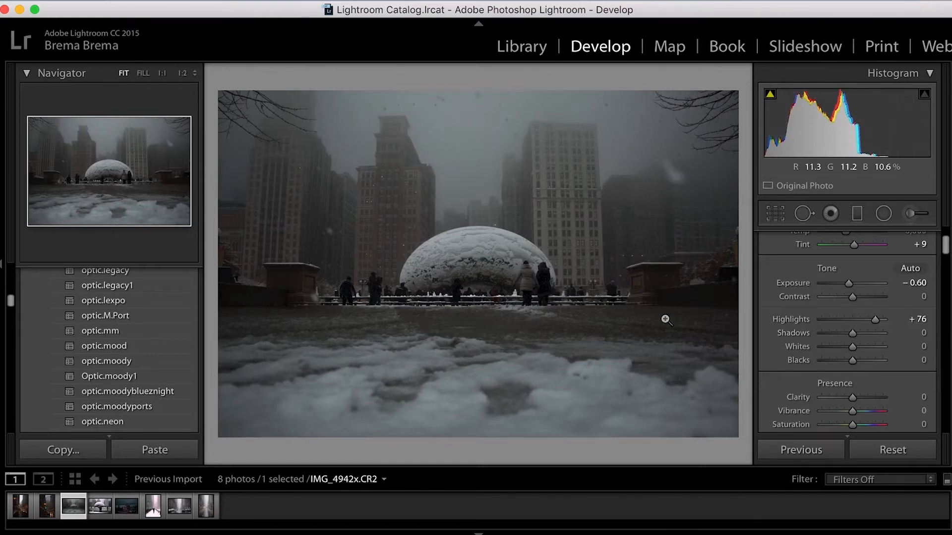
{"action": "left_click_drag", "start_coordinate": [851, 347], "coordinate": [870, 349]}
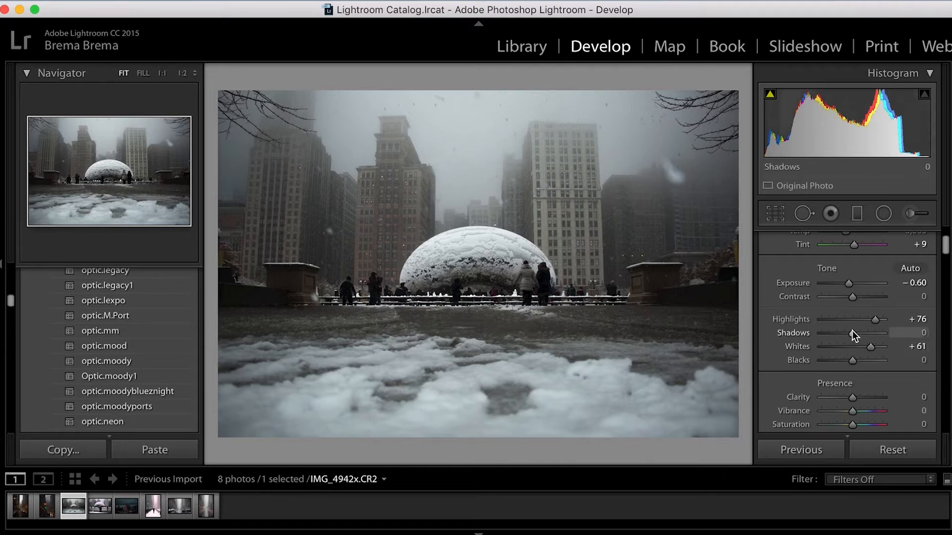
{"action": "left_click_drag", "start_coordinate": [851, 331], "coordinate": [864, 332]}
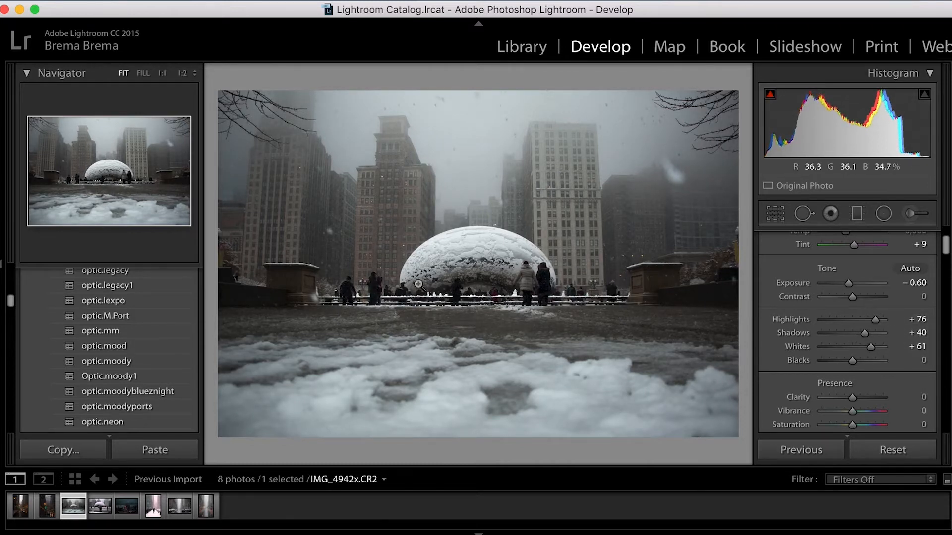
{"action": "left_click_drag", "start_coordinate": [852, 362], "coordinate": [863, 361]}
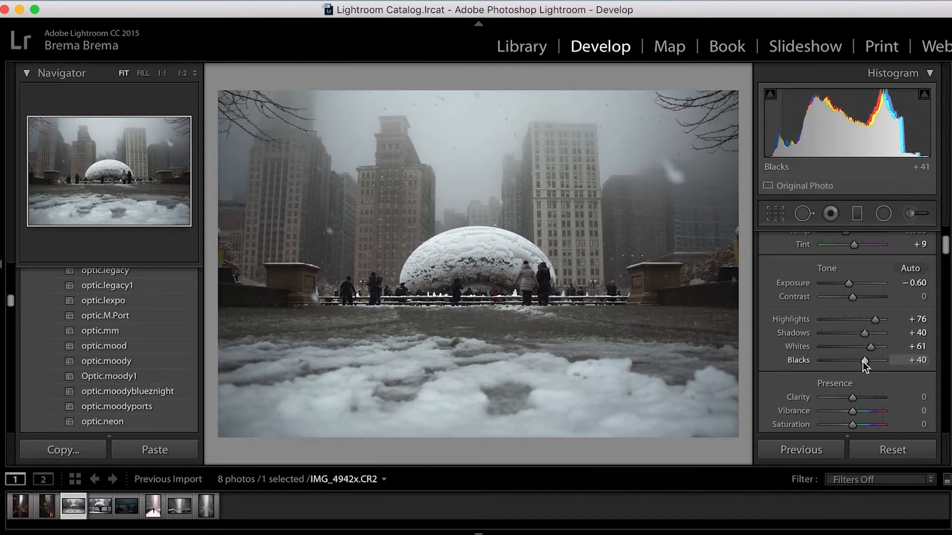
Compare the photo before and after the edits, and moderately raise its Clarity.
{"action": "scroll", "coordinate": [864, 385], "scroll_direction": "down", "scroll_amount": 2}
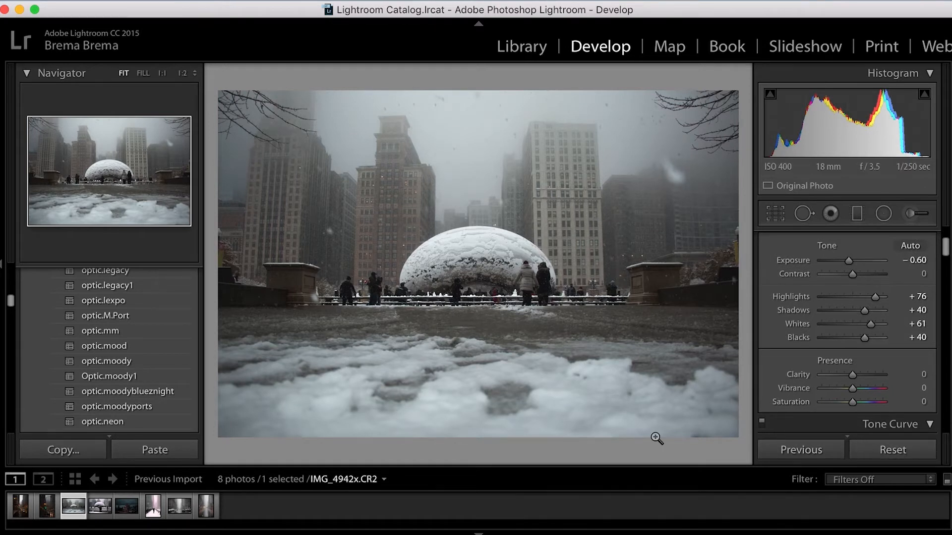
{"action": "key", "text": "y"}
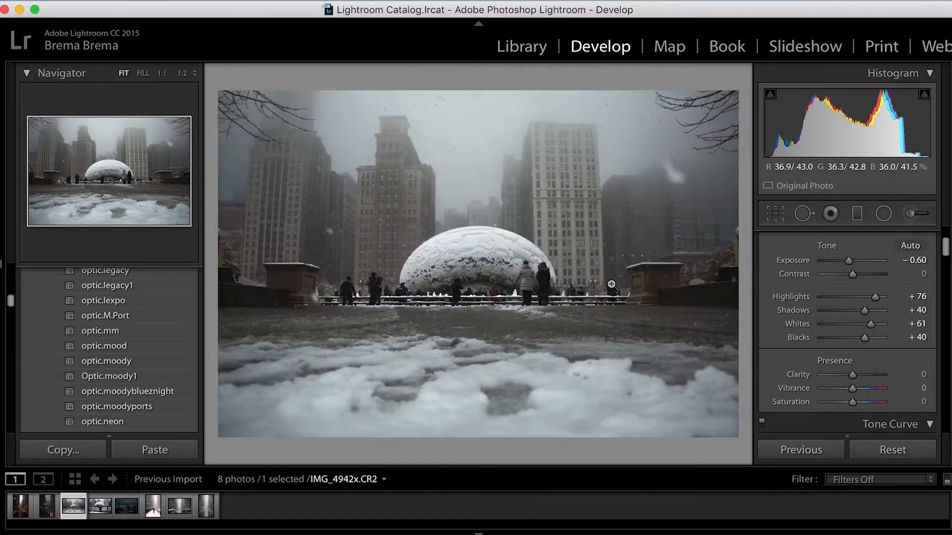
{"action": "key", "text": "y"}
{"action": "left_click_drag", "start_coordinate": [851, 379], "coordinate": [858, 376]}
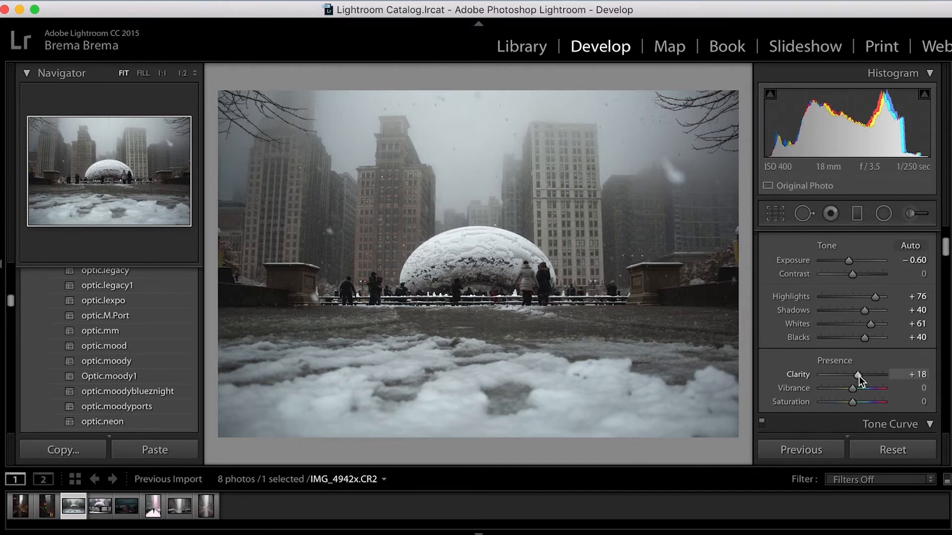
{"action": "left_click_drag", "start_coordinate": [858, 376], "coordinate": [862, 376]}
Darken the tone curve regions to Highlights −14, Lights −16, Darks −33 and Shadows −60.
{"action": "scroll", "coordinate": [862, 376], "scroll_direction": "down", "scroll_amount": 10}
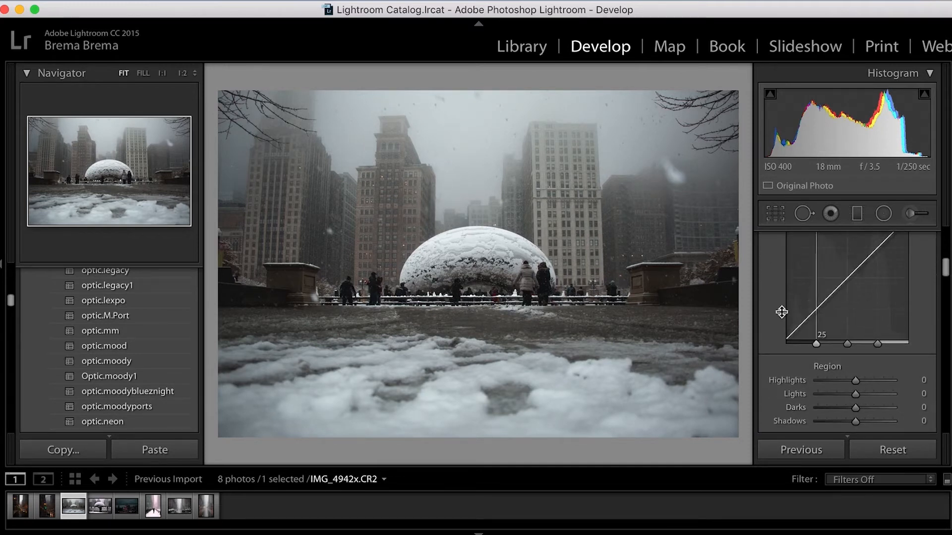
{"action": "scroll", "coordinate": [848, 337], "scroll_direction": "up", "scroll_amount": 3}
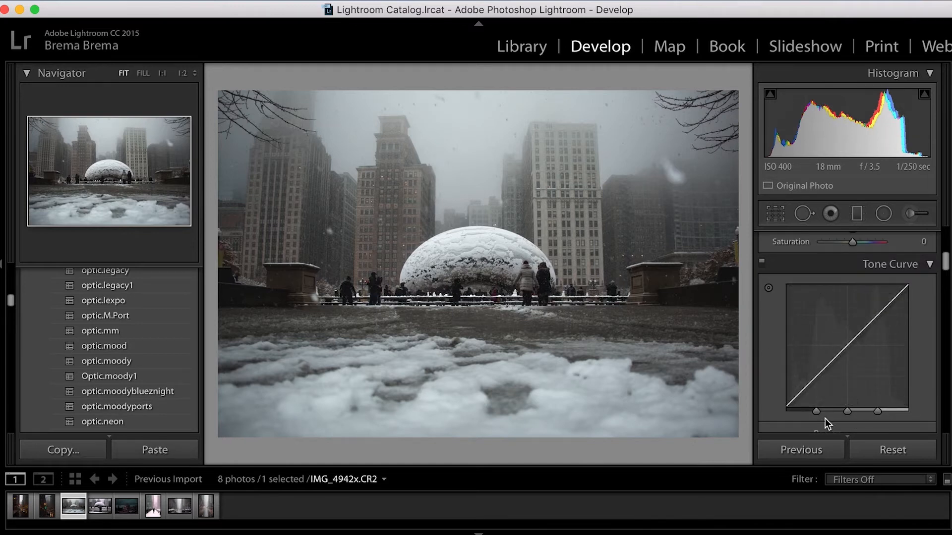
{"action": "scroll", "coordinate": [825, 418], "scroll_direction": "down", "scroll_amount": 3}
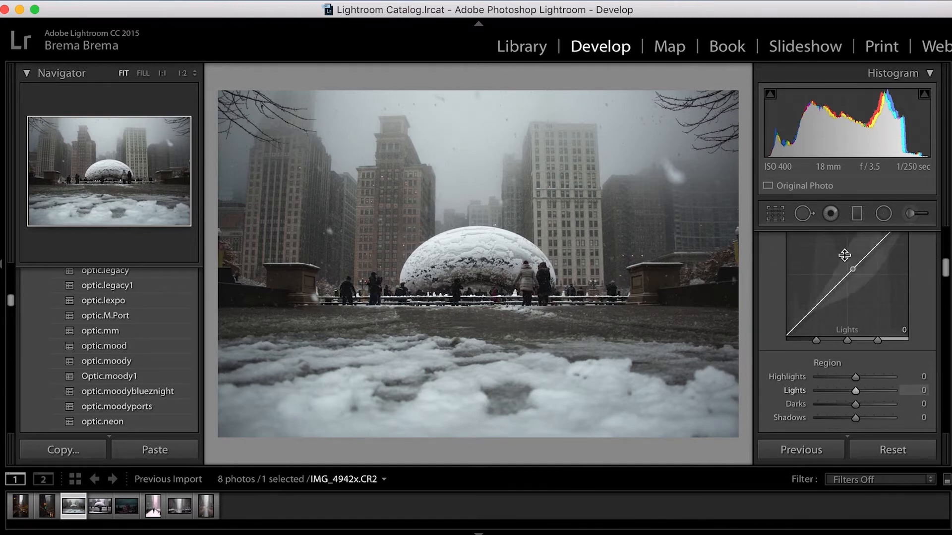
{"action": "scroll", "coordinate": [865, 259], "scroll_direction": "up", "scroll_amount": 2}
{"action": "scroll", "coordinate": [865, 259], "scroll_direction": "down", "scroll_amount": 2}
{"action": "scroll", "coordinate": [857, 327], "scroll_direction": "down", "scroll_amount": 1}
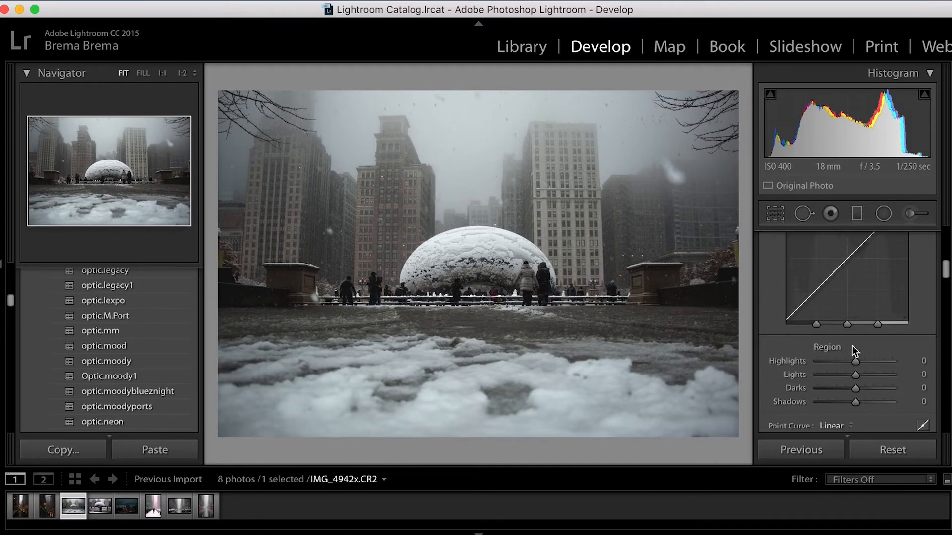
{"action": "left_click_drag", "start_coordinate": [857, 361], "coordinate": [834, 403]}
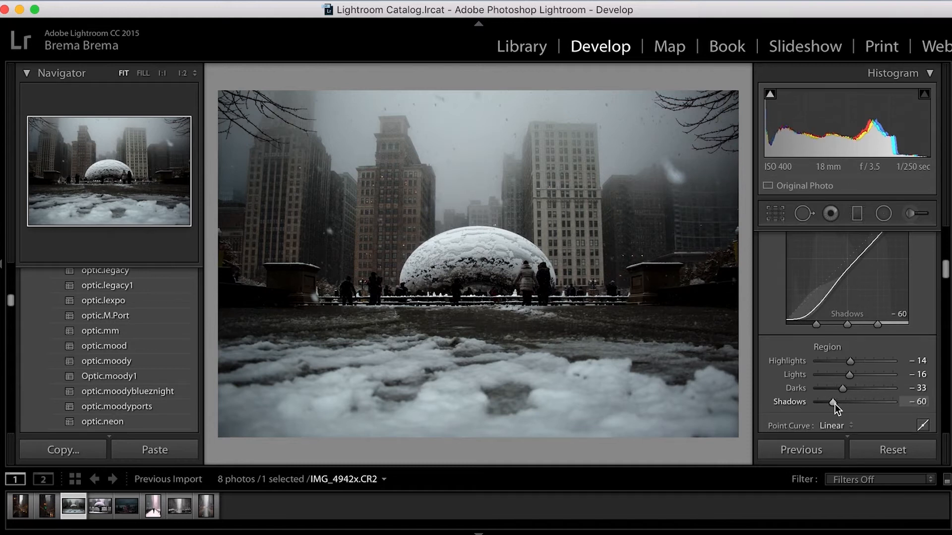
Set red to Hue −7 and Saturation −39, and orange to Hue −34 and Saturation −5.
{"action": "scroll", "coordinate": [835, 403], "scroll_direction": "down", "scroll_amount": 3}
{"action": "scroll", "coordinate": [819, 352], "scroll_direction": "down", "scroll_amount": 3}
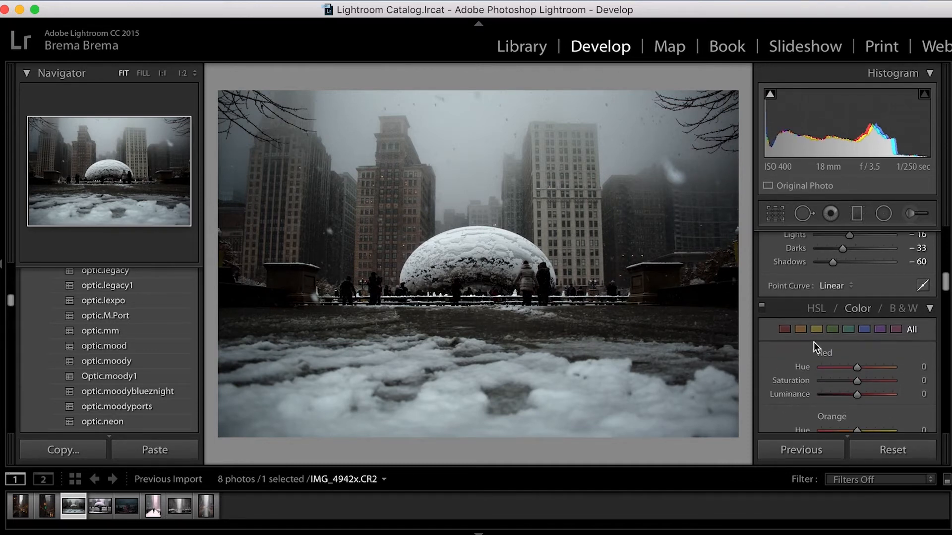
{"action": "scroll", "coordinate": [843, 353], "scroll_direction": "down", "scroll_amount": 2}
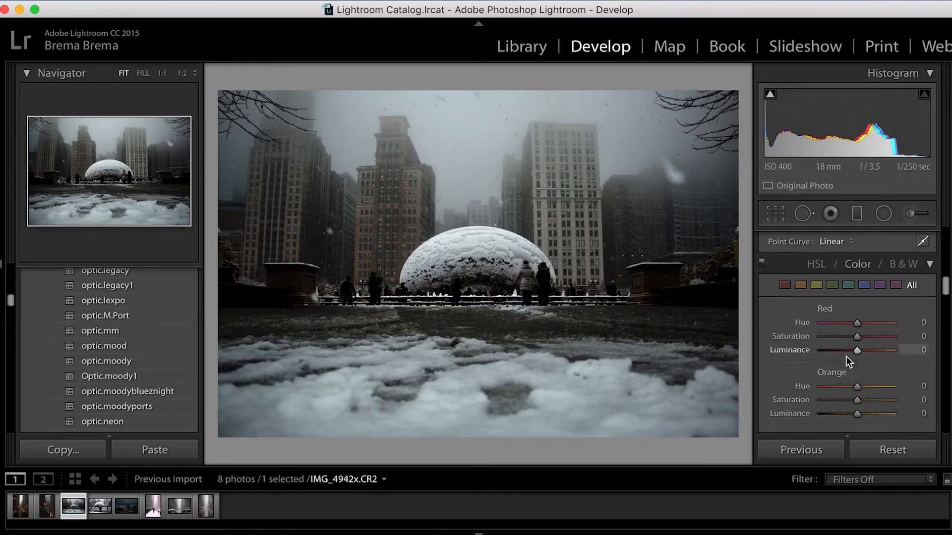
{"action": "scroll", "coordinate": [838, 311], "scroll_direction": "down", "scroll_amount": 1}
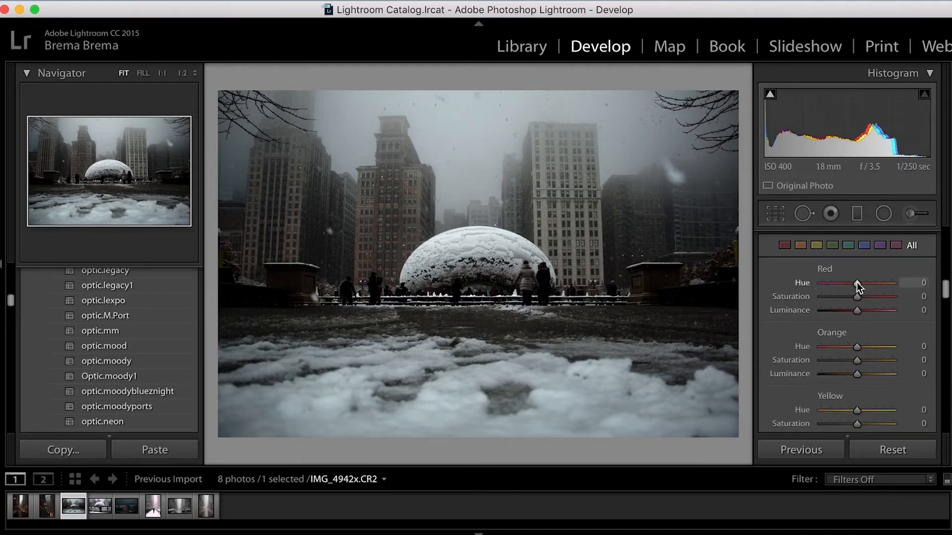
{"action": "left_click_drag", "start_coordinate": [856, 284], "coordinate": [844, 296]}
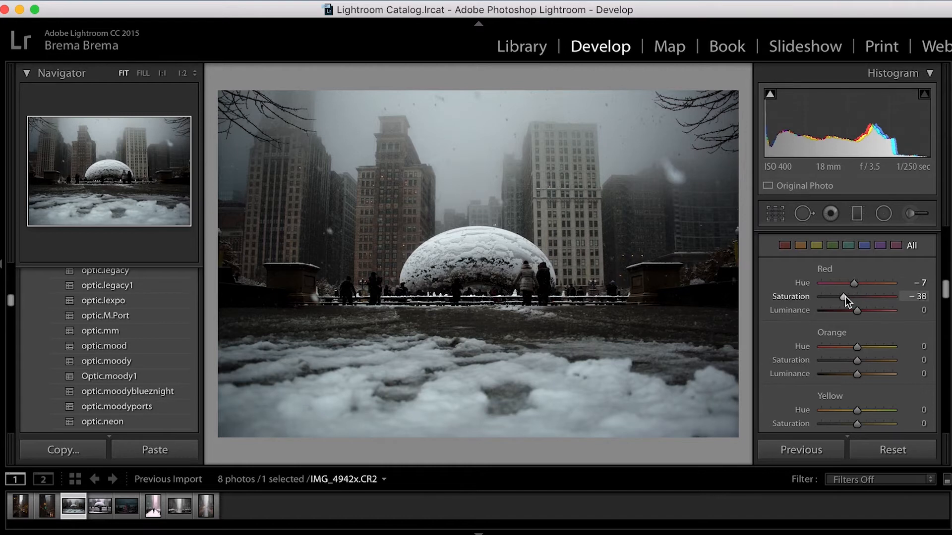
{"action": "scroll", "coordinate": [860, 343], "scroll_direction": "down", "scroll_amount": 1}
{"action": "mouse_move", "coordinate": [858, 332]}
{"action": "left_mouse_down"}
{"action": "mouse_move", "coordinate": [845, 332]}
{"action": "mouse_move", "coordinate": [855, 346]}
{"action": "left_mouse_up"}
Lower green Luminance to −31 and set aqua to Hue +46, Saturation −100 and Luminance −13.
{"action": "scroll", "coordinate": [858, 358], "scroll_direction": "down", "scroll_amount": 3}
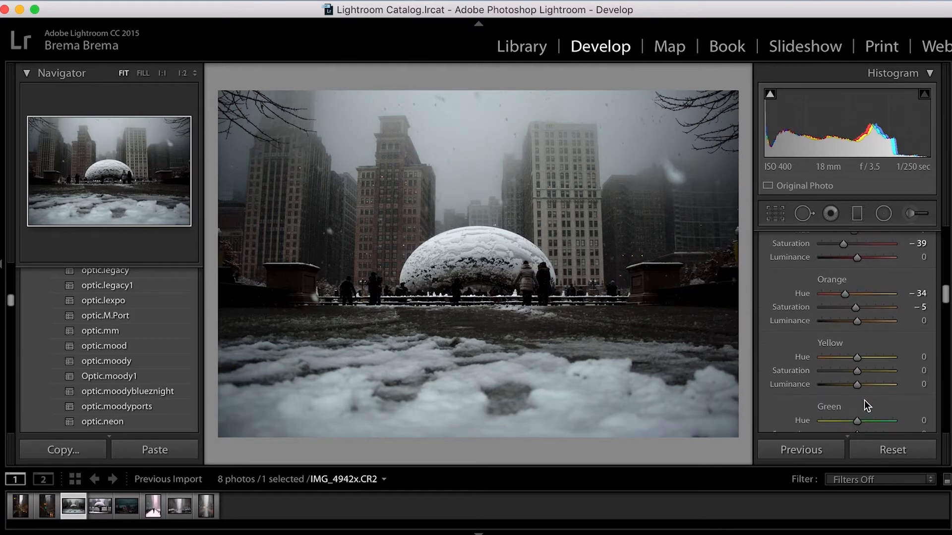
{"action": "scroll", "coordinate": [858, 373], "scroll_direction": "down", "scroll_amount": 5}
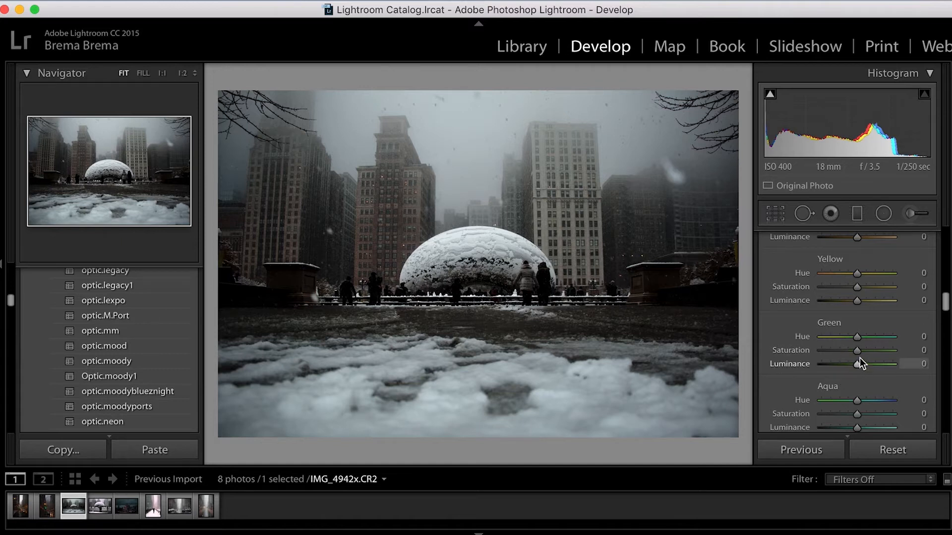
{"action": "left_click_drag", "start_coordinate": [856, 351], "coordinate": [854, 379]}
{"action": "scroll", "coordinate": [847, 378], "scroll_direction": "down", "scroll_amount": 3}
{"action": "scroll", "coordinate": [853, 380], "scroll_direction": "down", "scroll_amount": 4}
Set blue Hue to −20 and Luminance to +16, and purple and magenta Saturation to −100 with Luminance −10 and −14 respectively.
{"action": "left_click_drag", "start_coordinate": [858, 344], "coordinate": [849, 345]}
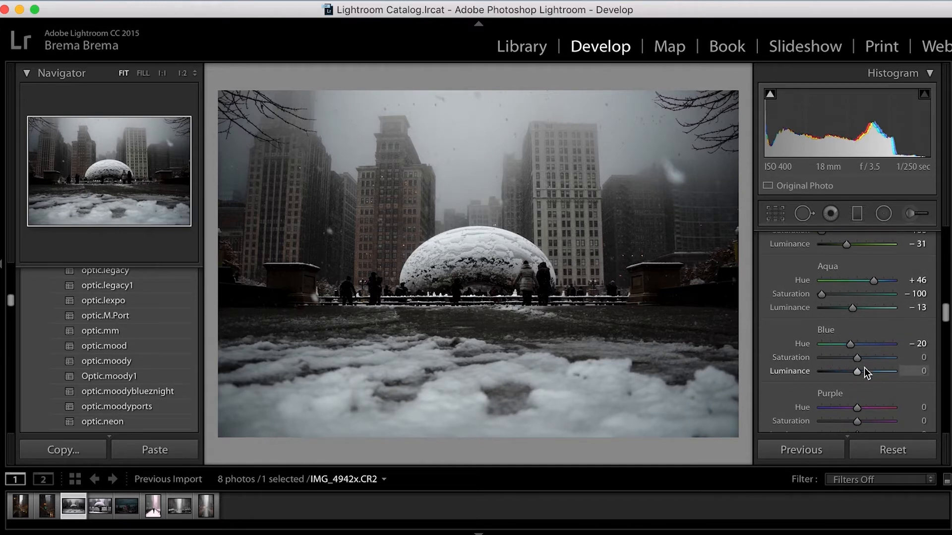
{"action": "left_click_drag", "start_coordinate": [857, 371], "coordinate": [863, 371]}
{"action": "scroll", "coordinate": [863, 397], "scroll_direction": "down", "scroll_amount": 3}
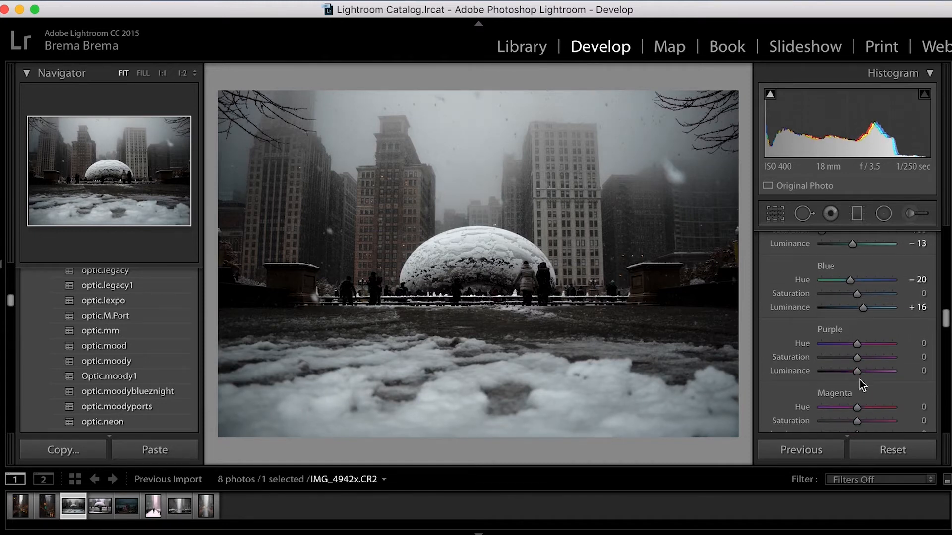
{"action": "scroll", "coordinate": [860, 380], "scroll_direction": "down", "scroll_amount": 2}
{"action": "mouse_move", "coordinate": [857, 323]}
{"action": "left_mouse_down"}
{"action": "mouse_move", "coordinate": [821, 323]}
{"action": "mouse_move", "coordinate": [855, 338]}
{"action": "left_mouse_up"}
{"action": "mouse_move", "coordinate": [857, 388]}
{"action": "left_mouse_down"}
{"action": "mouse_move", "coordinate": [821, 388]}
{"action": "mouse_move", "coordinate": [851, 401]}
{"action": "left_mouse_up"}
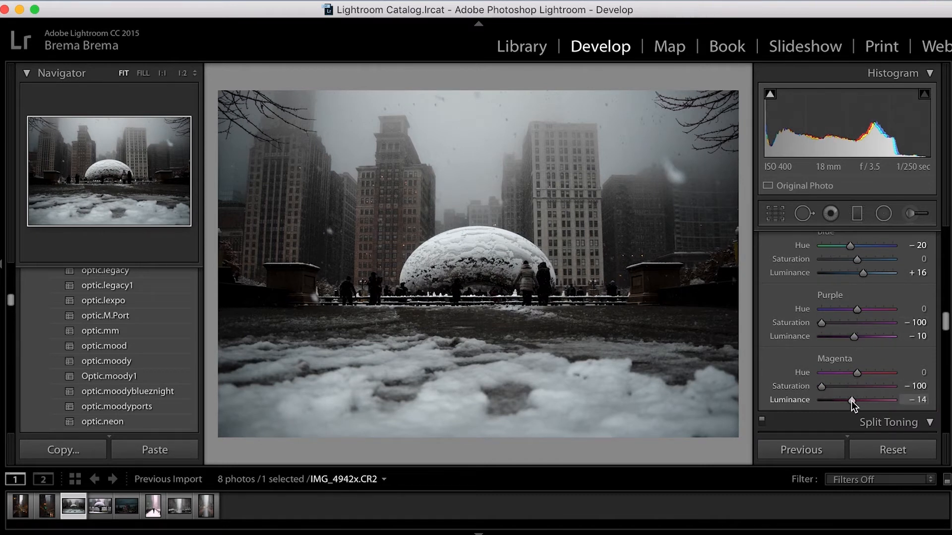
Set the split toning Highlights Hue to 291.
{"action": "scroll", "coordinate": [851, 400], "scroll_direction": "down", "scroll_amount": 5}
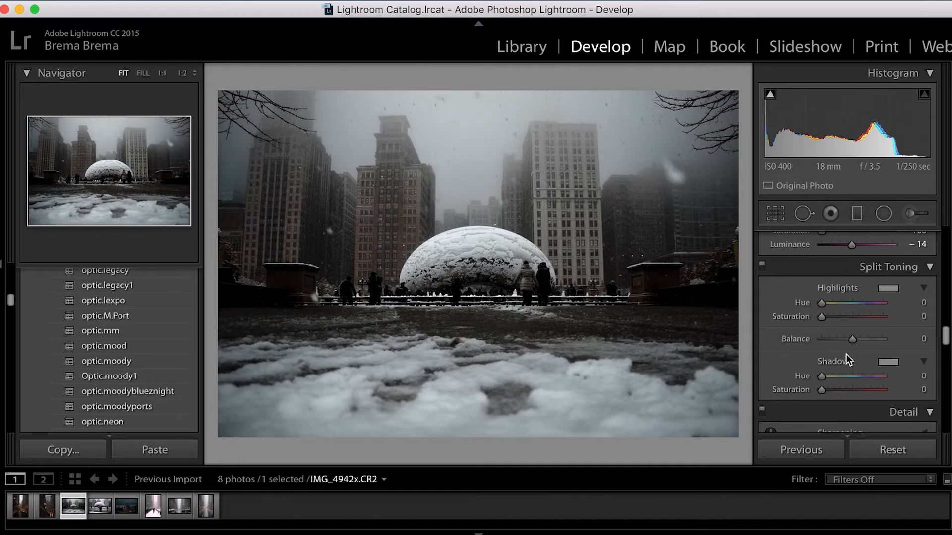
{"action": "left_click_drag", "start_coordinate": [821, 303], "coordinate": [866, 304]}
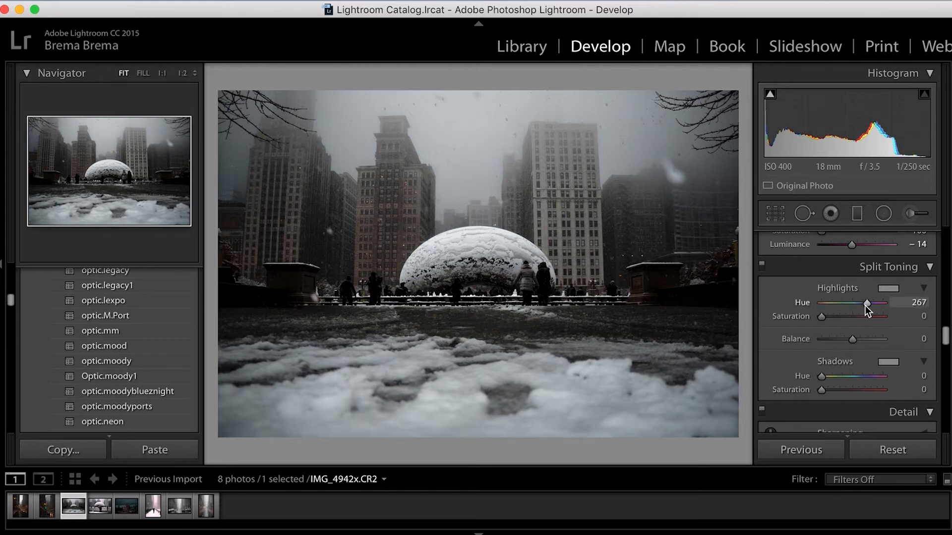
{"action": "left_click_drag", "start_coordinate": [868, 309], "coordinate": [870, 306]}
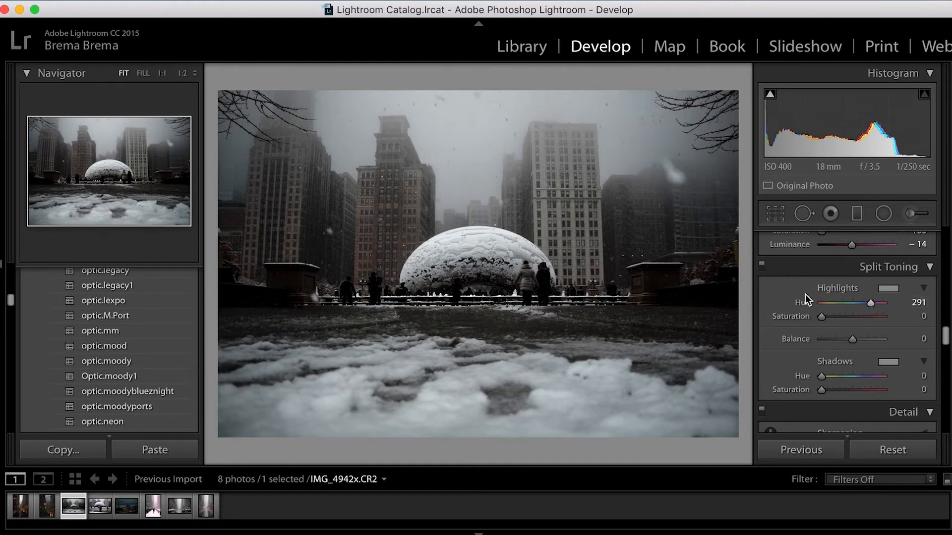
Set the split toning Highlights Saturation to 33.
{"action": "left_click_drag", "start_coordinate": [819, 316], "coordinate": [855, 319]}
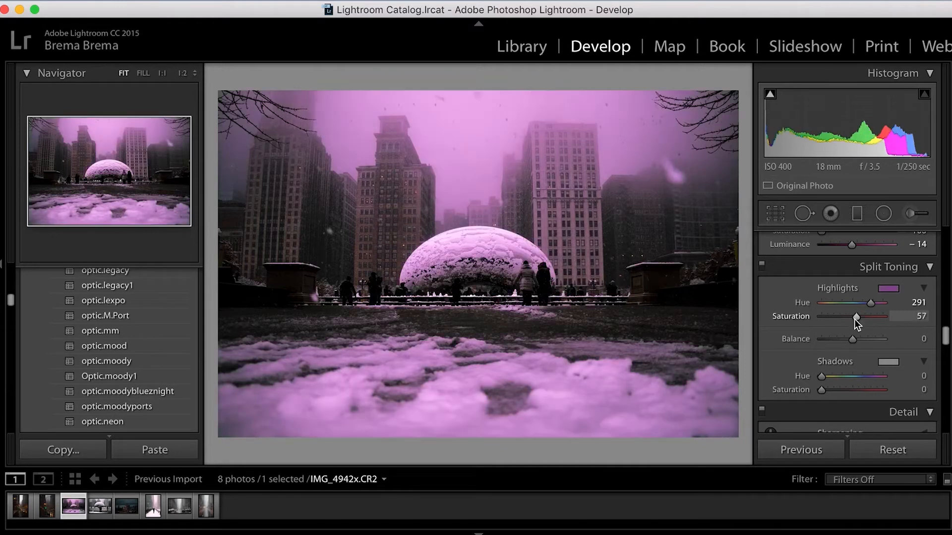
{"action": "left_click_drag", "start_coordinate": [855, 318], "coordinate": [841, 319]}
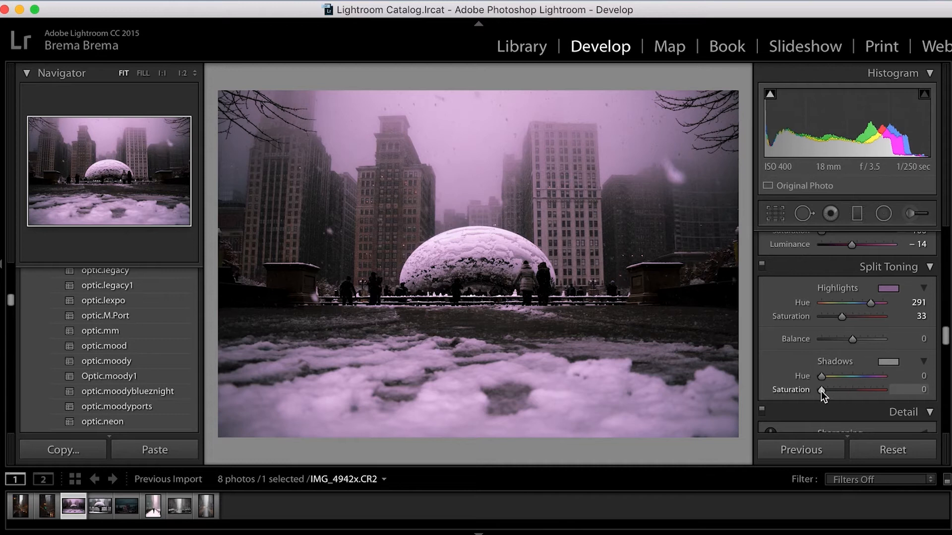
Set the split toning Shadows to Hue 158 and Saturation 11, and the Balance to −59.
{"action": "left_click_drag", "start_coordinate": [822, 376], "coordinate": [850, 380]}
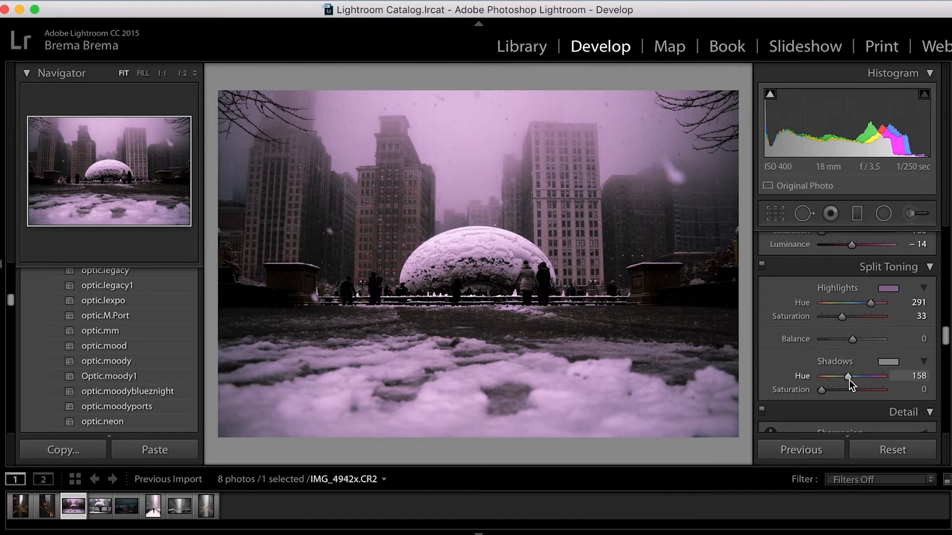
{"action": "mouse_move", "coordinate": [820, 391]}
{"action": "left_mouse_down"}
{"action": "mouse_move", "coordinate": [893, 392]}
{"action": "mouse_move", "coordinate": [838, 390]}
{"action": "left_mouse_up"}
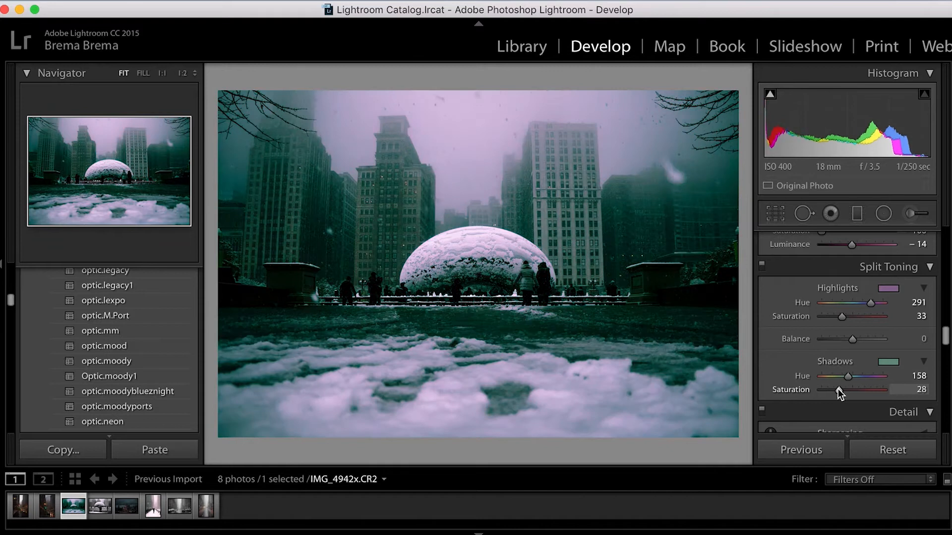
{"action": "left_click_drag", "start_coordinate": [837, 388], "coordinate": [828, 388]}
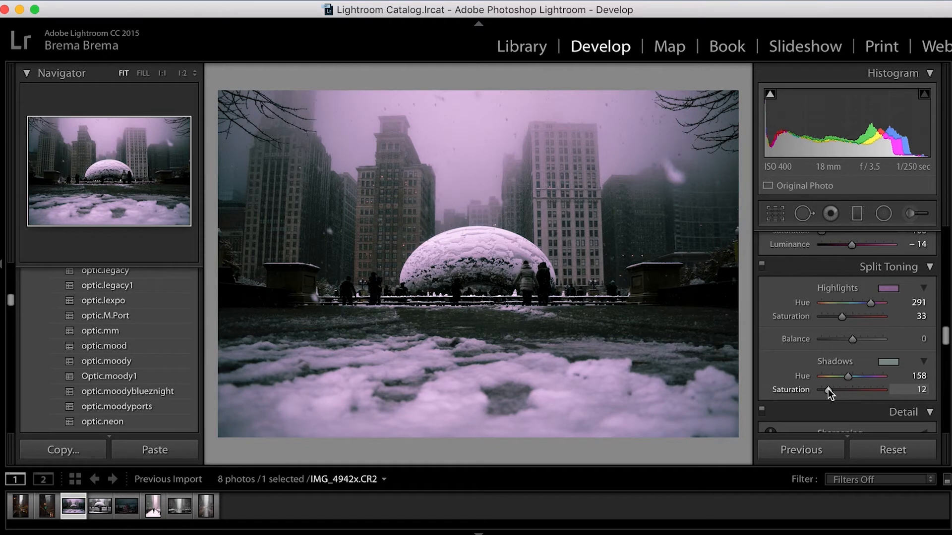
{"action": "left_click_drag", "start_coordinate": [827, 388], "coordinate": [827, 388]}
{"action": "left_click", "coordinate": [826, 388]}
{"action": "mouse_move", "coordinate": [852, 338]}
{"action": "left_mouse_down"}
{"action": "mouse_move", "coordinate": [825, 338]}
{"action": "mouse_move", "coordinate": [879, 335]}
{"action": "mouse_move", "coordinate": [834, 341]}
{"action": "left_mouse_up"}
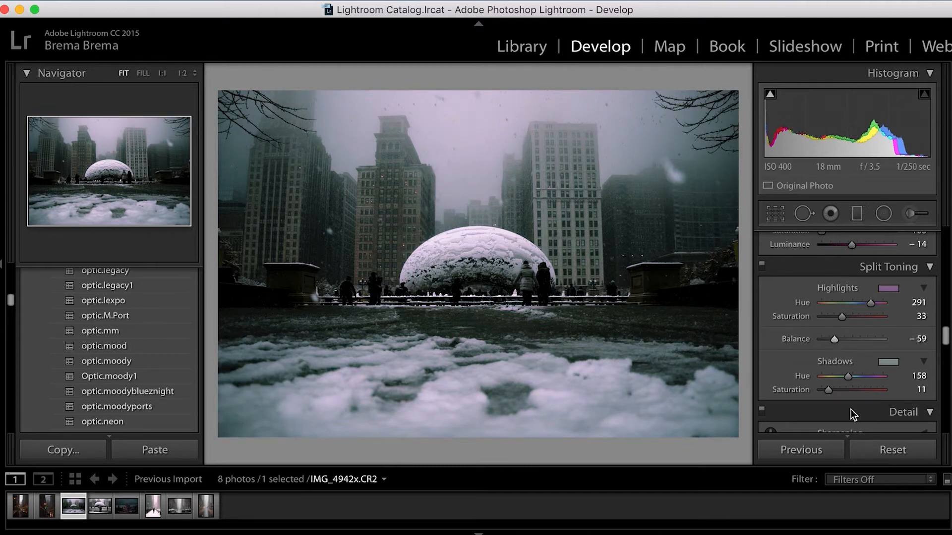
Reset all of the photo's develop settings to compare with the original, and undo the reset.
{"action": "left_click", "coordinate": [899, 453]}
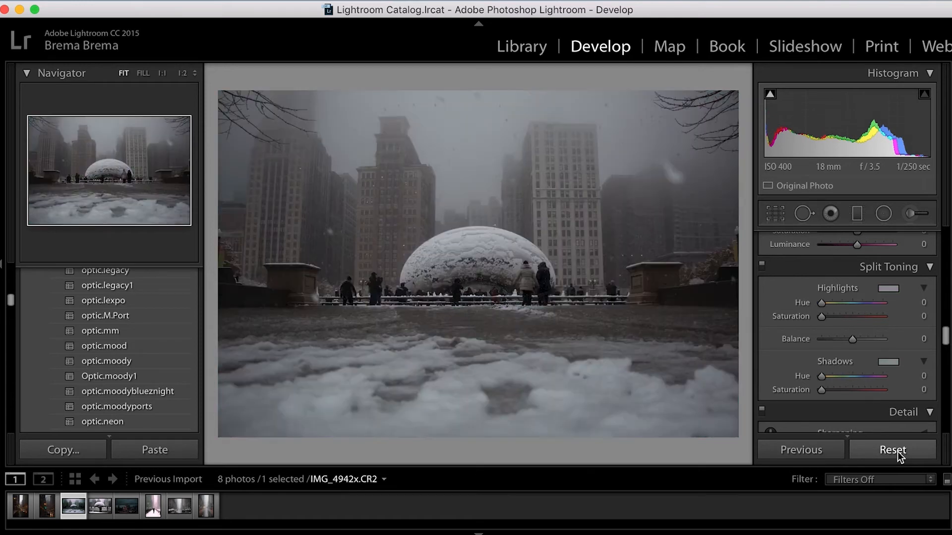
{"action": "key", "text": "super+z"}
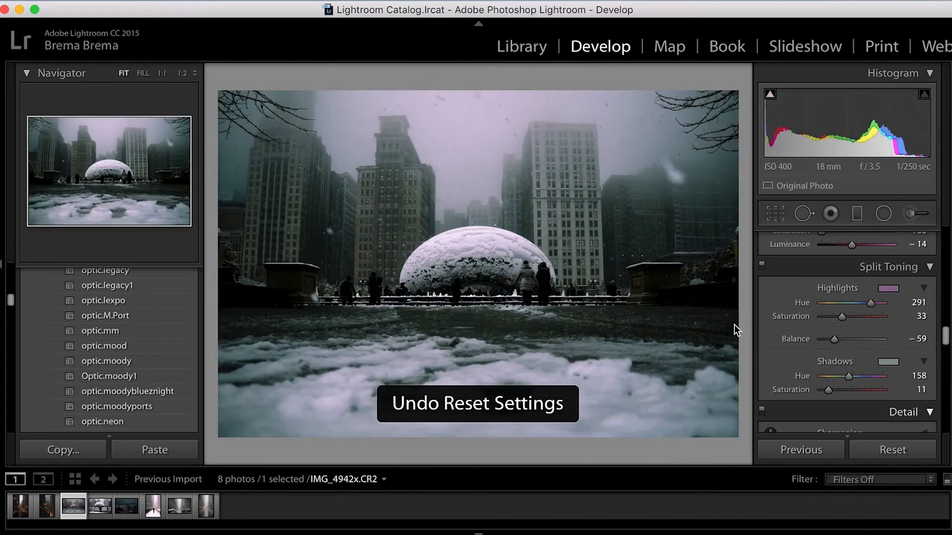
Set the Sharpening Amount to 77.
{"action": "scroll", "coordinate": [818, 386], "scroll_direction": "down", "scroll_amount": 3}
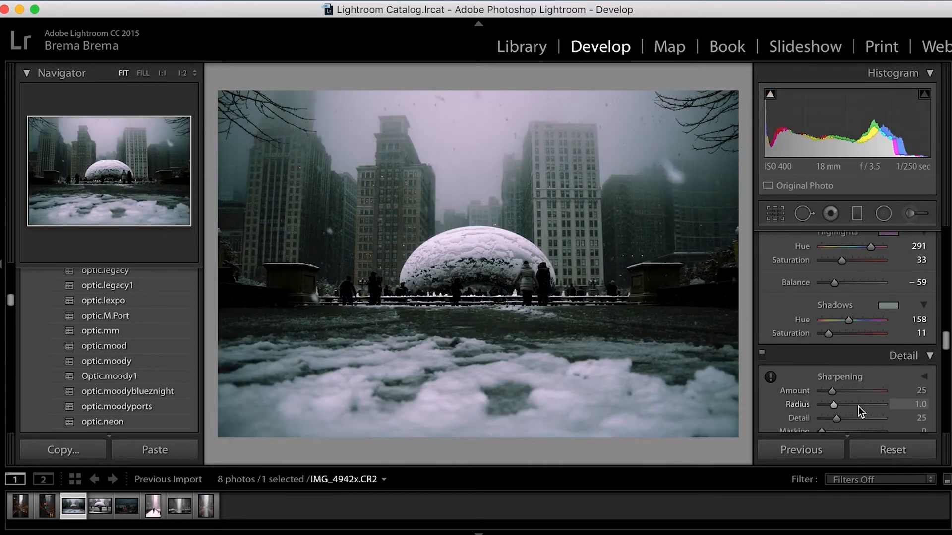
{"action": "left_click_drag", "start_coordinate": [832, 391], "coordinate": [850, 391]}
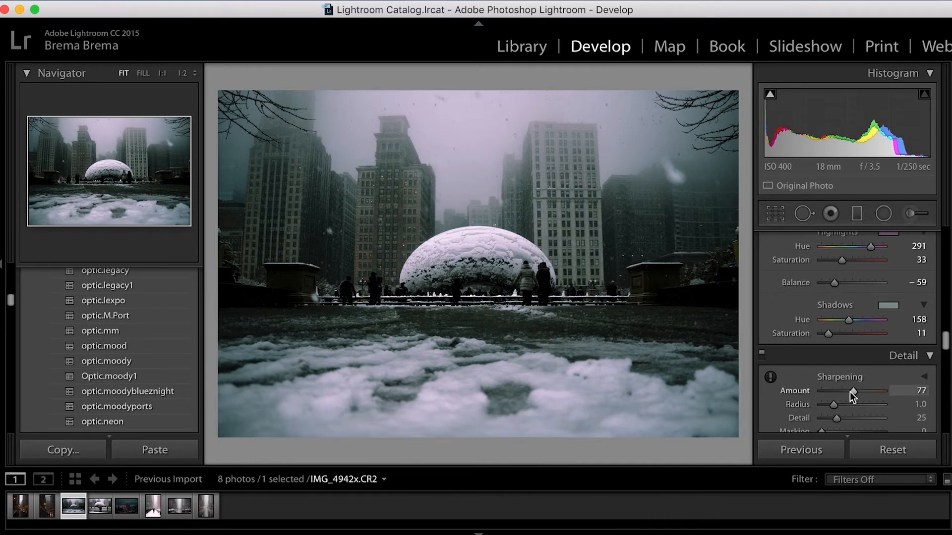
Enable Remove Chromatic Aberration in the lens corrections, and try Enable Profile Corrections before switching it back off.
{"action": "scroll", "coordinate": [860, 398], "scroll_direction": "down", "scroll_amount": 2}
{"action": "scroll", "coordinate": [852, 386], "scroll_direction": "down", "scroll_amount": 4}
{"action": "scroll", "coordinate": [846, 377], "scroll_direction": "down", "scroll_amount": 3}
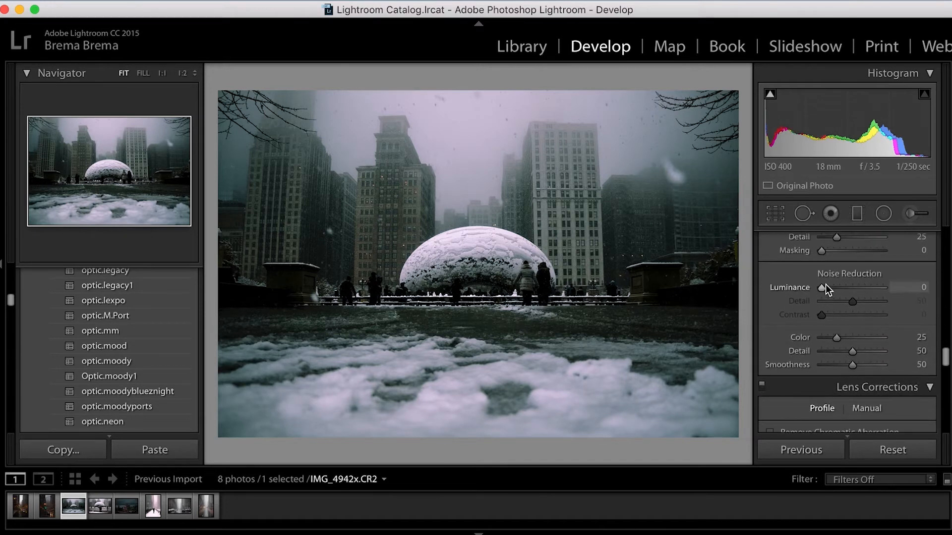
{"action": "scroll", "coordinate": [878, 366], "scroll_direction": "down", "scroll_amount": 6}
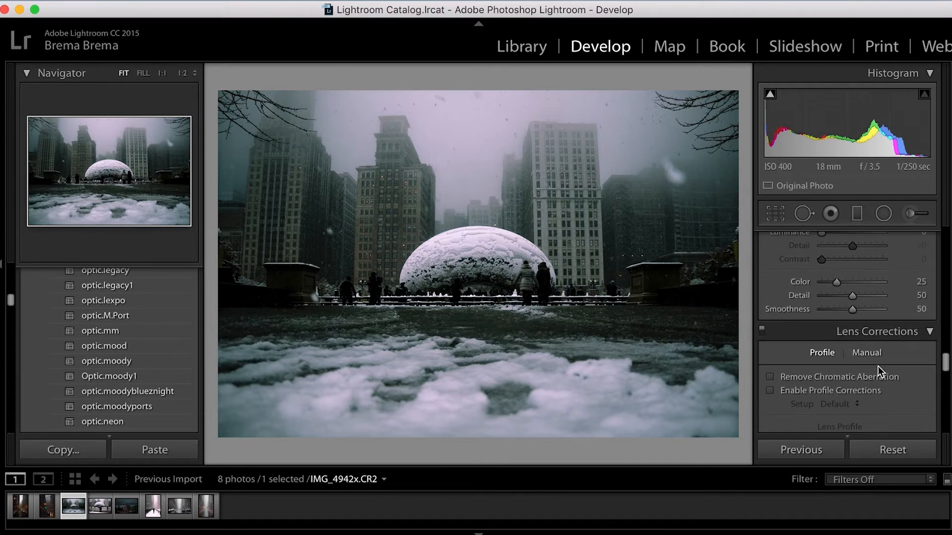
{"action": "left_click", "coordinate": [769, 311]}
{"action": "left_click", "coordinate": [769, 323]}
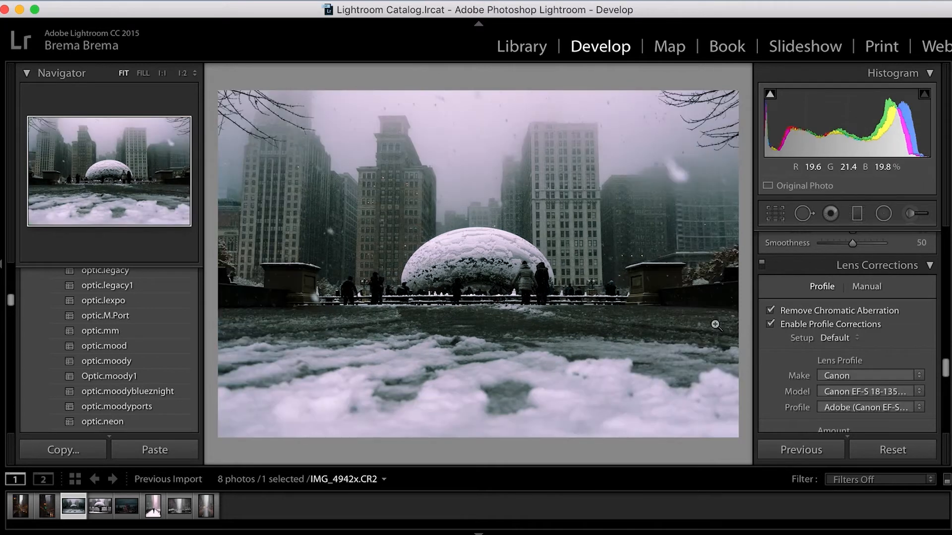
{"action": "left_click", "coordinate": [769, 324]}
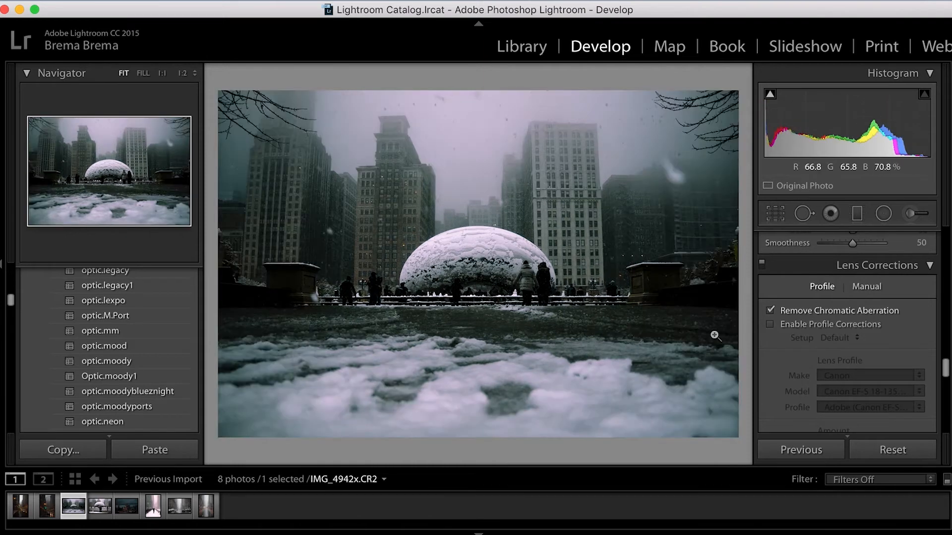
Set the camera calibration Green Primary to Hue +49 and Saturation −29.
{"action": "scroll", "coordinate": [843, 380], "scroll_direction": "down", "scroll_amount": 1}
{"action": "scroll", "coordinate": [843, 380], "scroll_direction": "down", "scroll_amount": 6}
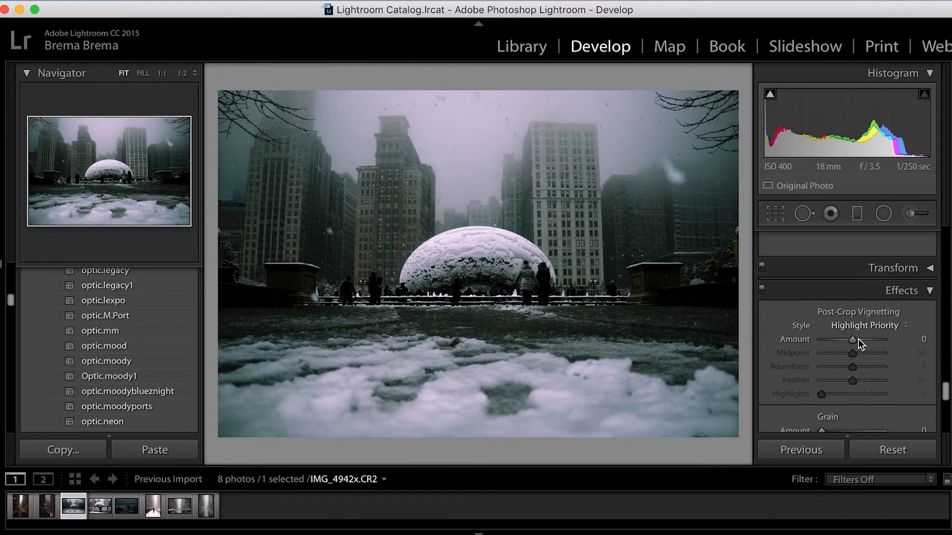
{"action": "scroll", "coordinate": [861, 376], "scroll_direction": "down", "scroll_amount": 4}
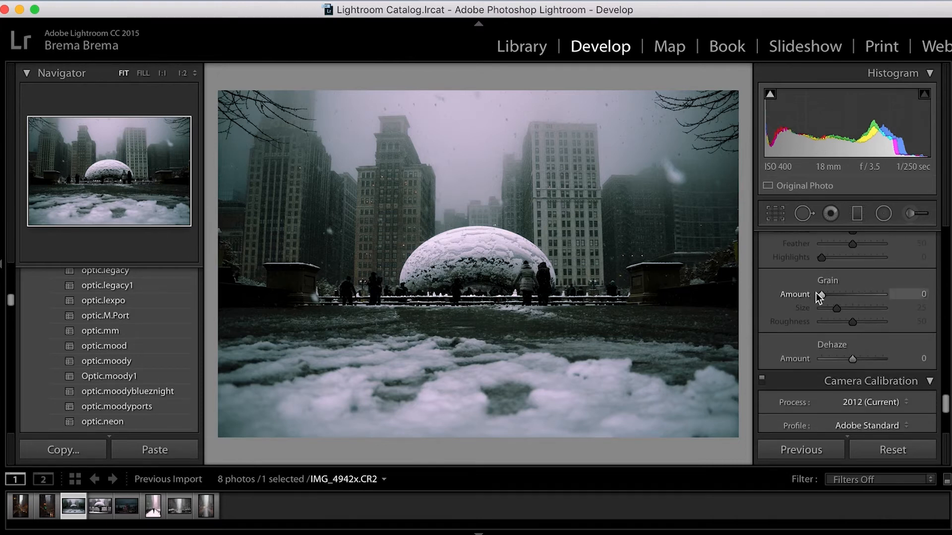
{"action": "scroll", "coordinate": [843, 385], "scroll_direction": "down", "scroll_amount": 2}
{"action": "scroll", "coordinate": [842, 399], "scroll_direction": "down", "scroll_amount": 2}
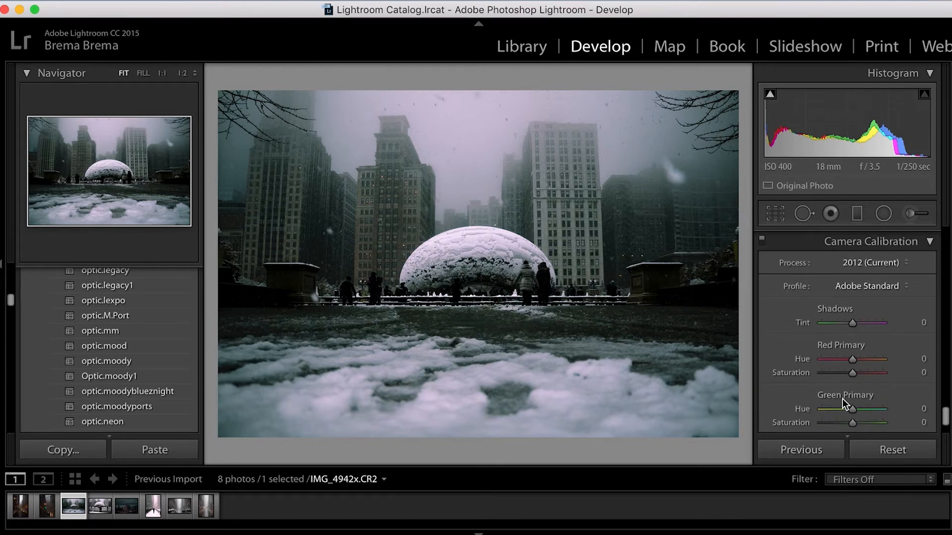
{"action": "scroll", "coordinate": [864, 387], "scroll_direction": "down", "scroll_amount": 2}
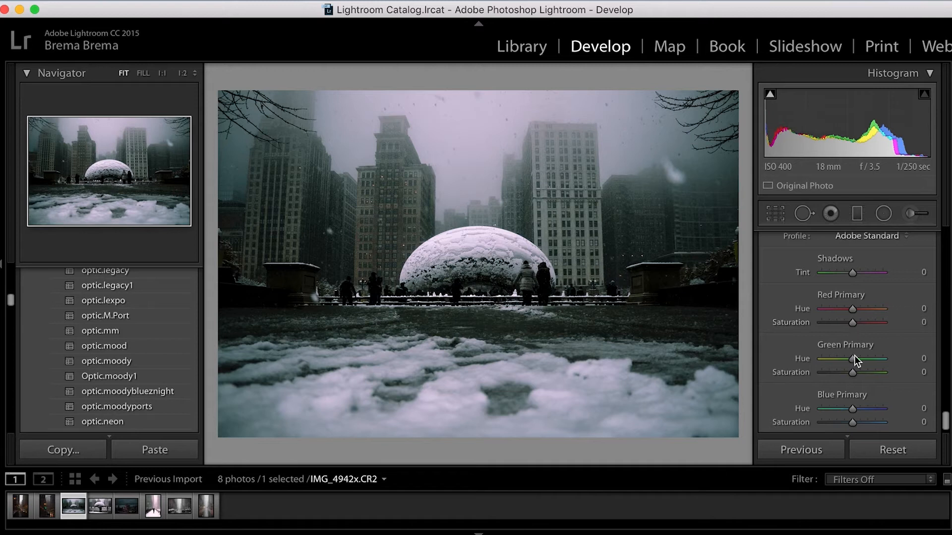
{"action": "scroll", "coordinate": [853, 346], "scroll_direction": "down", "scroll_amount": 1}
{"action": "mouse_move", "coordinate": [852, 366]}
{"action": "left_mouse_down"}
{"action": "mouse_move", "coordinate": [833, 367]}
{"action": "mouse_move", "coordinate": [925, 376]}
{"action": "mouse_move", "coordinate": [798, 368]}
{"action": "mouse_move", "coordinate": [846, 373]}
{"action": "left_mouse_up"}
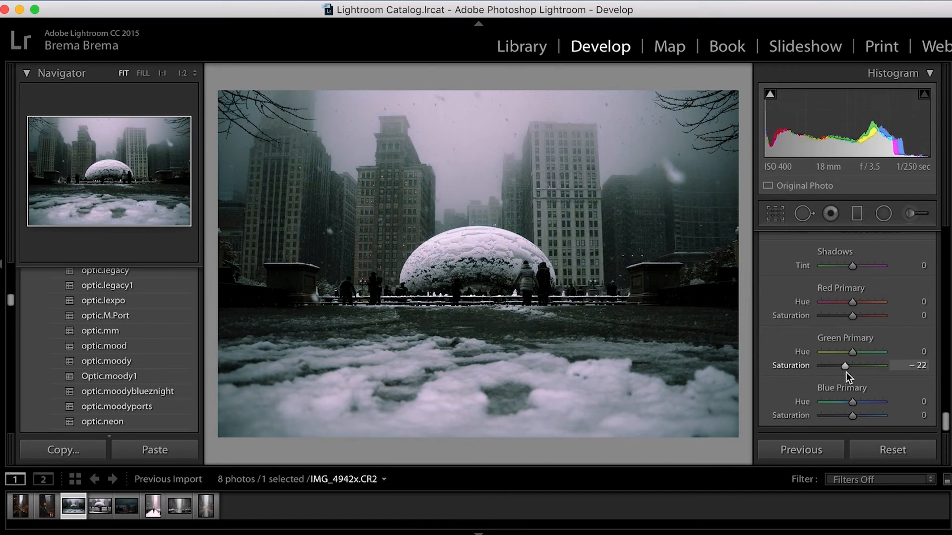
{"action": "left_click_drag", "start_coordinate": [845, 373], "coordinate": [843, 373]}
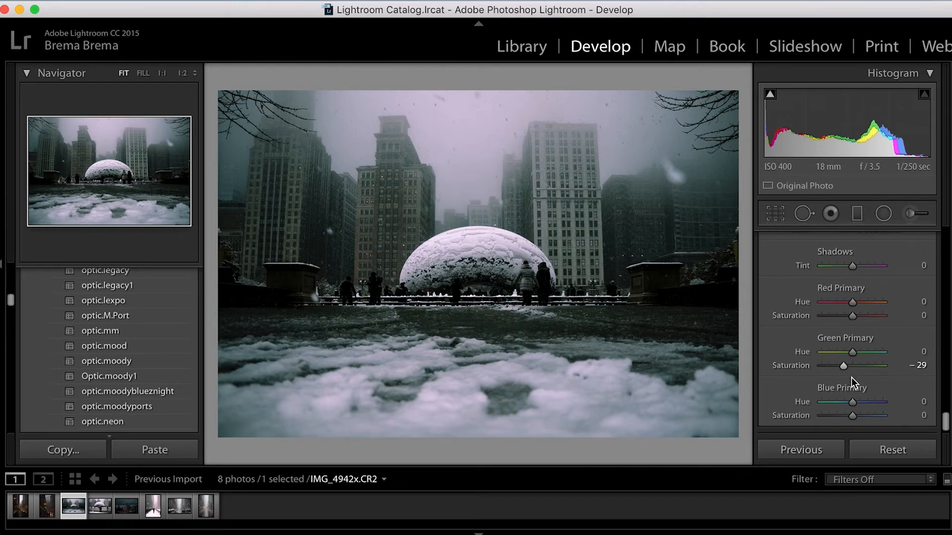
{"action": "left_click_drag", "start_coordinate": [857, 352], "coordinate": [867, 353]}
Set the camera calibration Red Primary Hue to +40, and slightly lower the Blue Primary Hue and Saturation.
{"action": "scroll", "coordinate": [865, 315], "scroll_direction": "up", "scroll_amount": 1}
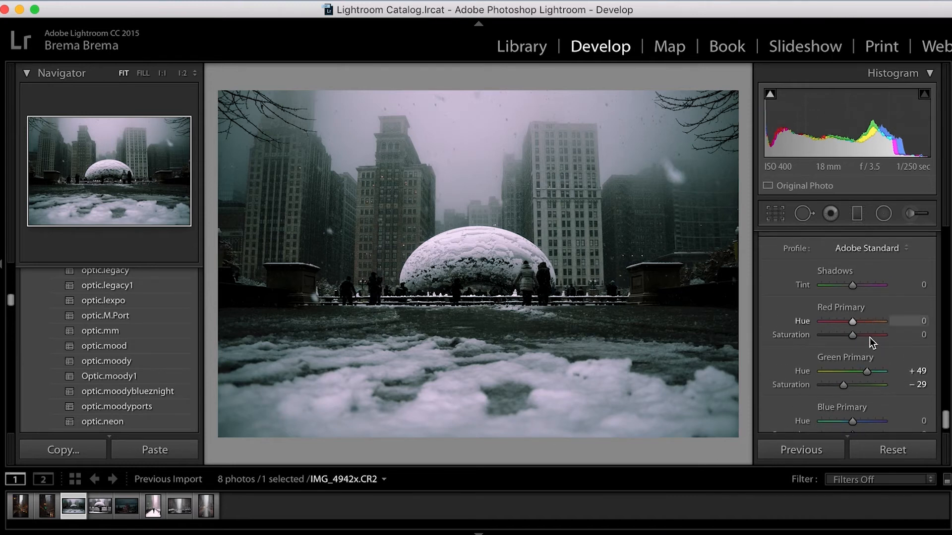
{"action": "left_click_drag", "start_coordinate": [852, 323], "coordinate": [863, 323]}
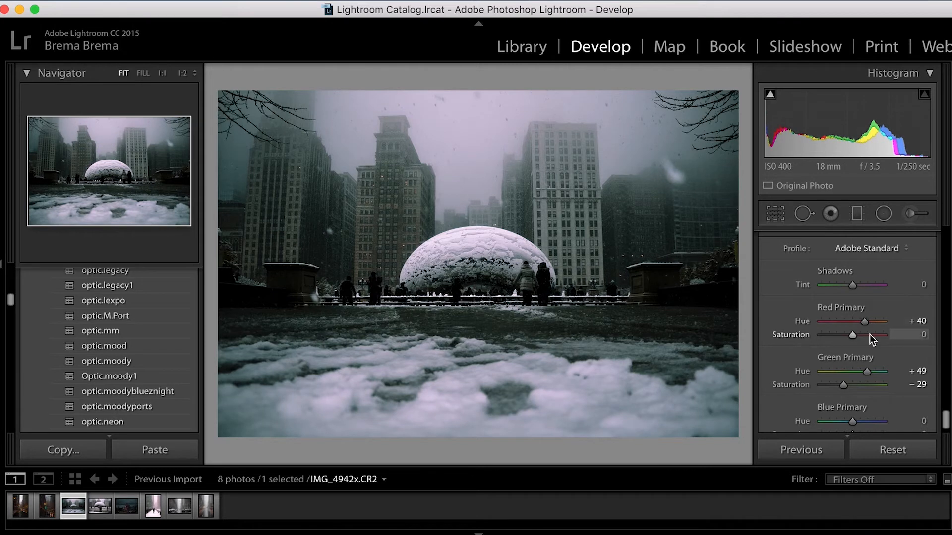
{"action": "scroll", "coordinate": [870, 335], "scroll_direction": "down", "scroll_amount": 2}
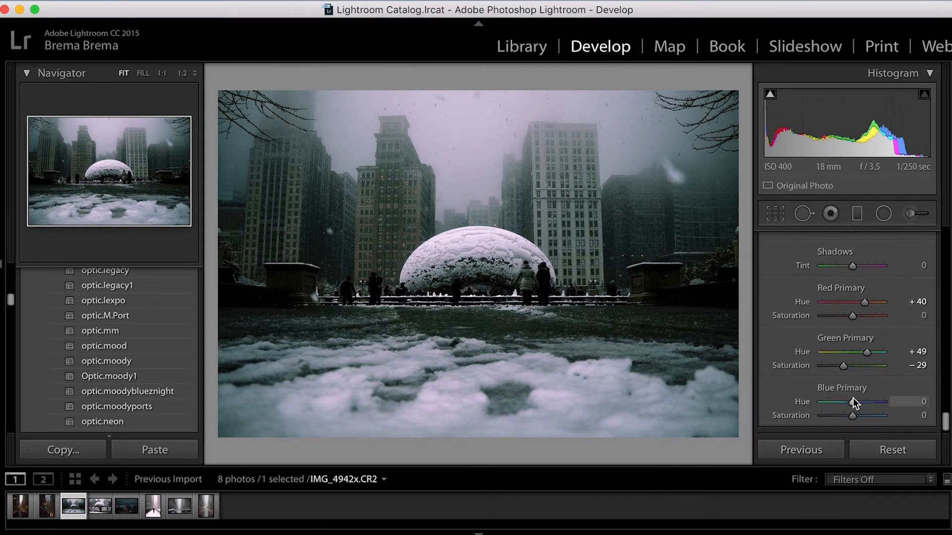
{"action": "left_click_drag", "start_coordinate": [852, 400], "coordinate": [847, 401]}
{"action": "left_click_drag", "start_coordinate": [851, 415], "coordinate": [849, 416]}
Adjust the basic tone settings to Shadows +67, Blacks +51 and Contrast −17.
{"action": "scroll", "coordinate": [858, 355], "scroll_direction": "up", "scroll_amount": 10}
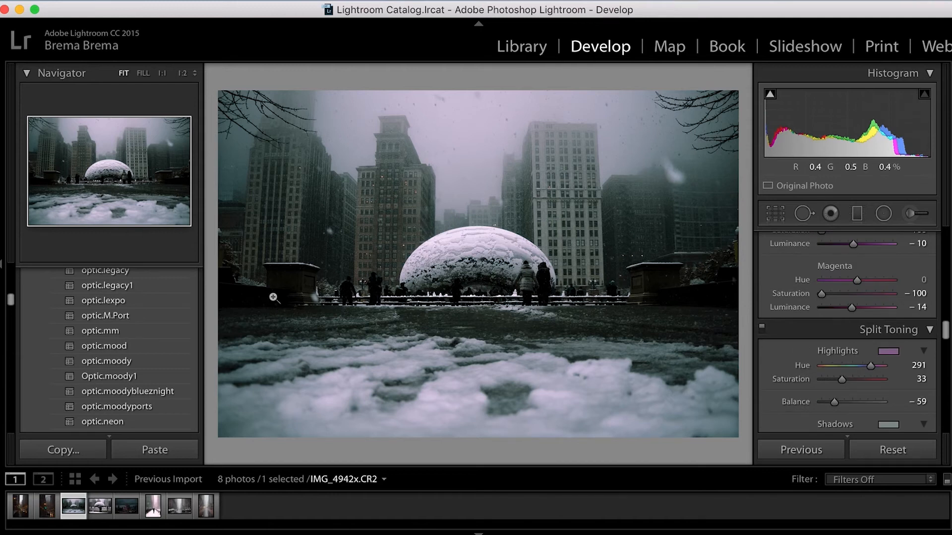
{"action": "scroll", "coordinate": [830, 355], "scroll_direction": "up", "scroll_amount": 15}
{"action": "scroll", "coordinate": [828, 349], "scroll_direction": "down", "scroll_amount": 5}
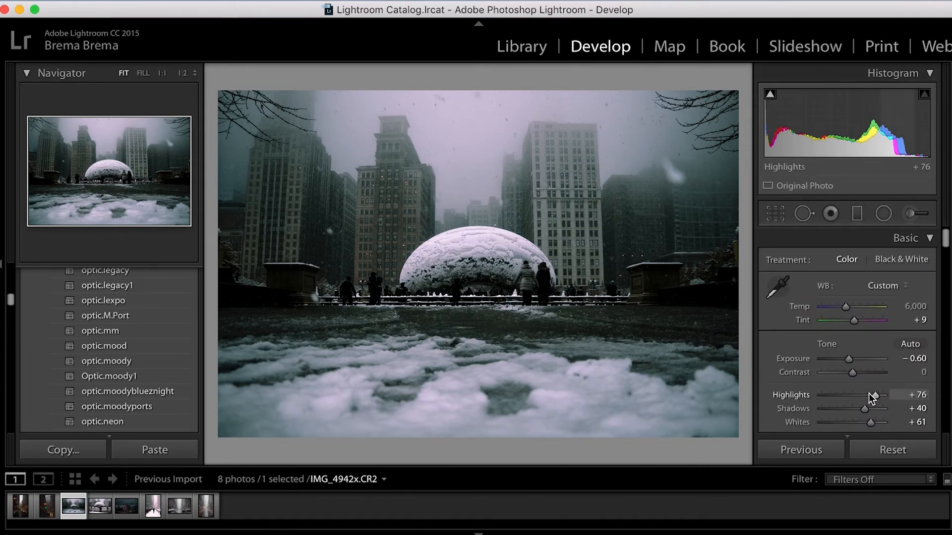
{"action": "left_click_drag", "start_coordinate": [862, 360], "coordinate": [870, 361]}
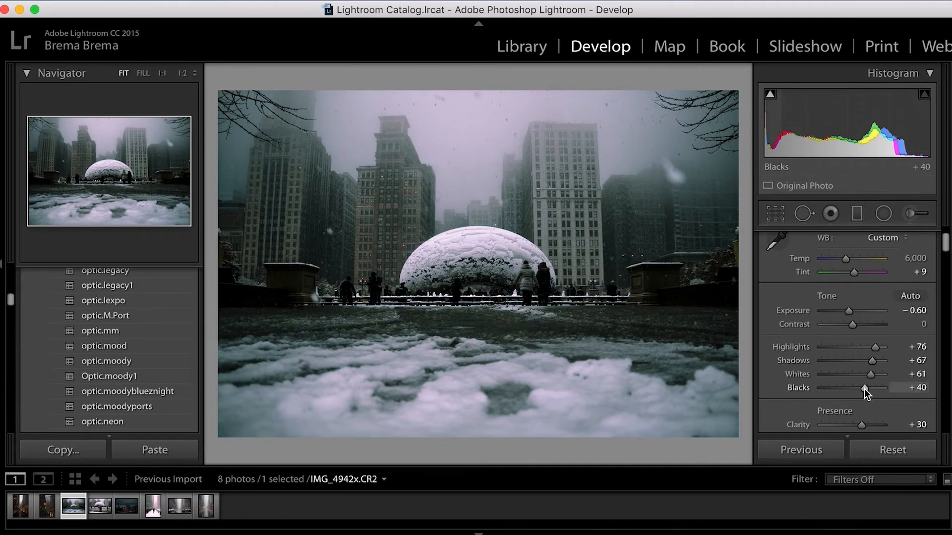
{"action": "left_click_drag", "start_coordinate": [864, 388], "coordinate": [867, 389]}
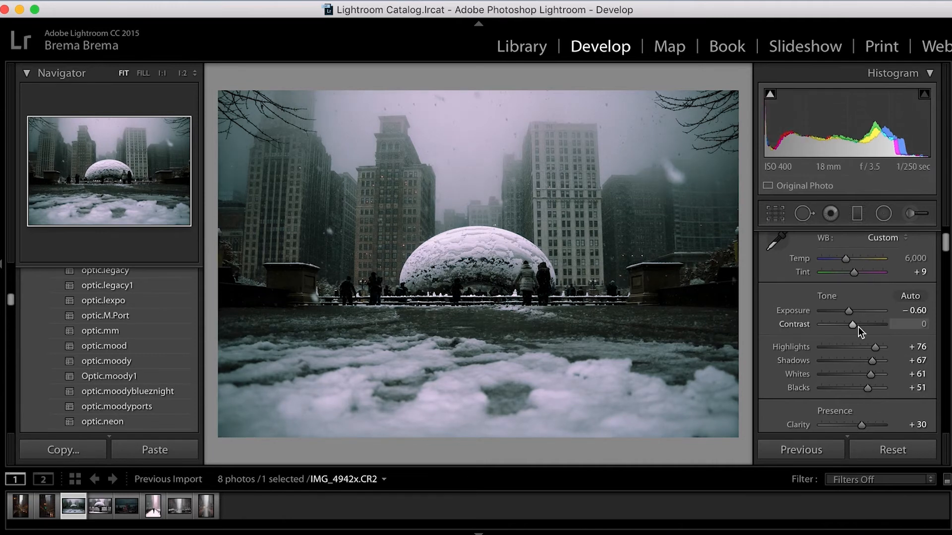
{"action": "left_click_drag", "start_coordinate": [853, 325], "coordinate": [846, 325]}
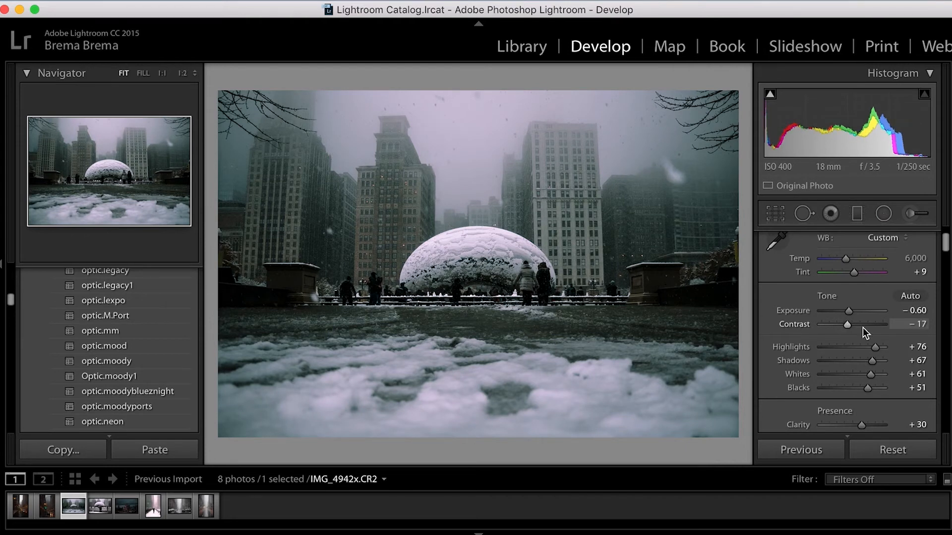
Warm the white balance by setting Temp to 6,130 and Tint to +16.
{"action": "left_click_drag", "start_coordinate": [847, 259], "coordinate": [846, 259]}
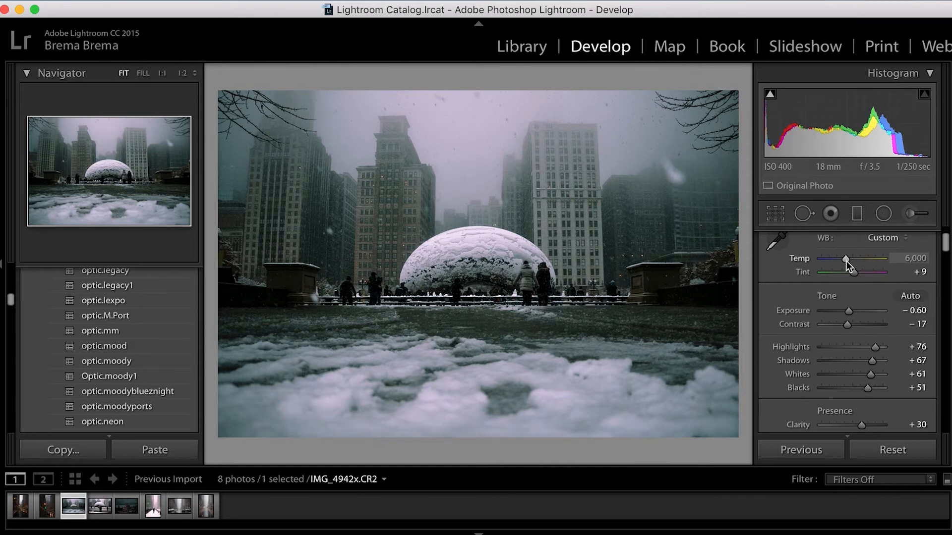
{"action": "left_click_drag", "start_coordinate": [853, 273], "coordinate": [854, 272]}
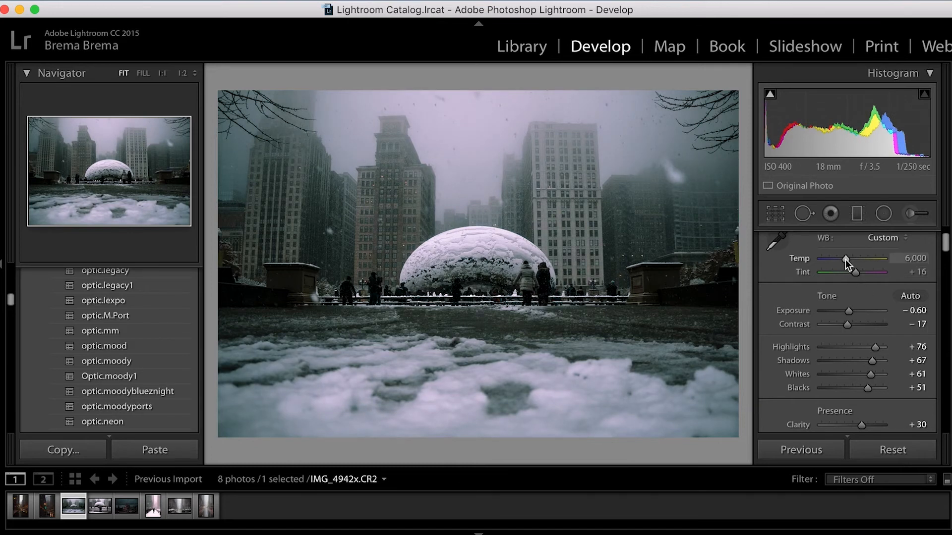
{"action": "left_click_drag", "start_coordinate": [845, 259], "coordinate": [846, 258]}
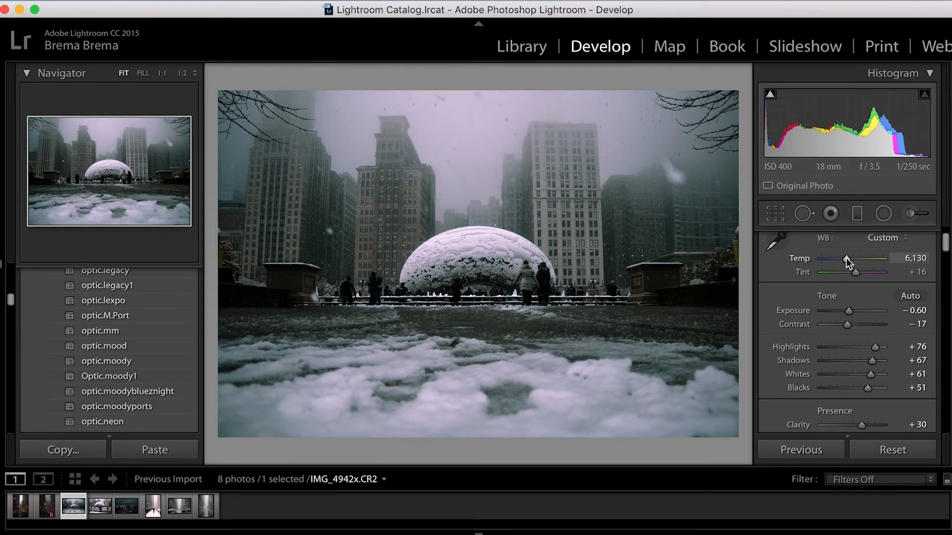
Lower the photo's Clarity to +21.
{"action": "scroll", "coordinate": [861, 296], "scroll_direction": "up", "scroll_amount": 2}
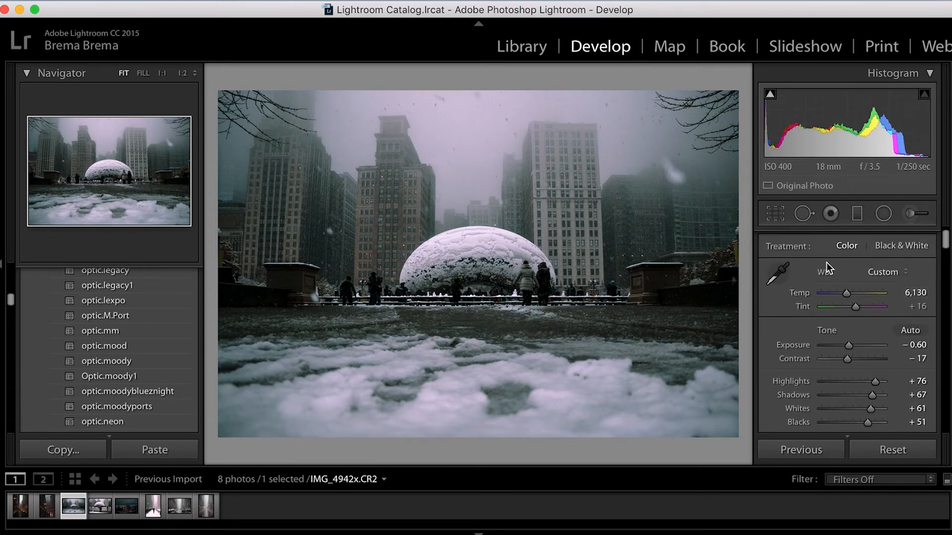
{"action": "scroll", "coordinate": [890, 348], "scroll_direction": "down", "scroll_amount": 4}
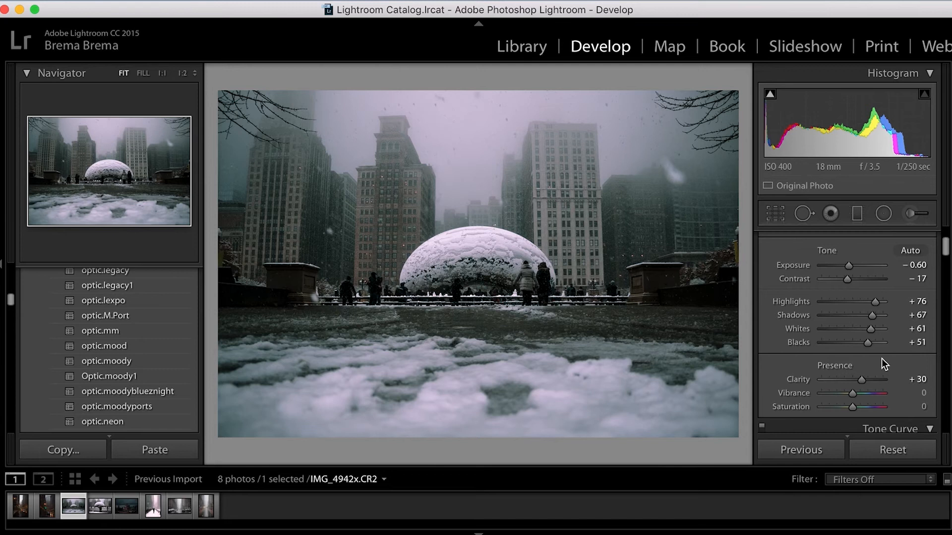
{"action": "mouse_move", "coordinate": [861, 380]}
{"action": "left_mouse_down"}
{"action": "mouse_move", "coordinate": [835, 379]}
{"action": "mouse_move", "coordinate": [855, 382]}
{"action": "left_mouse_up"}
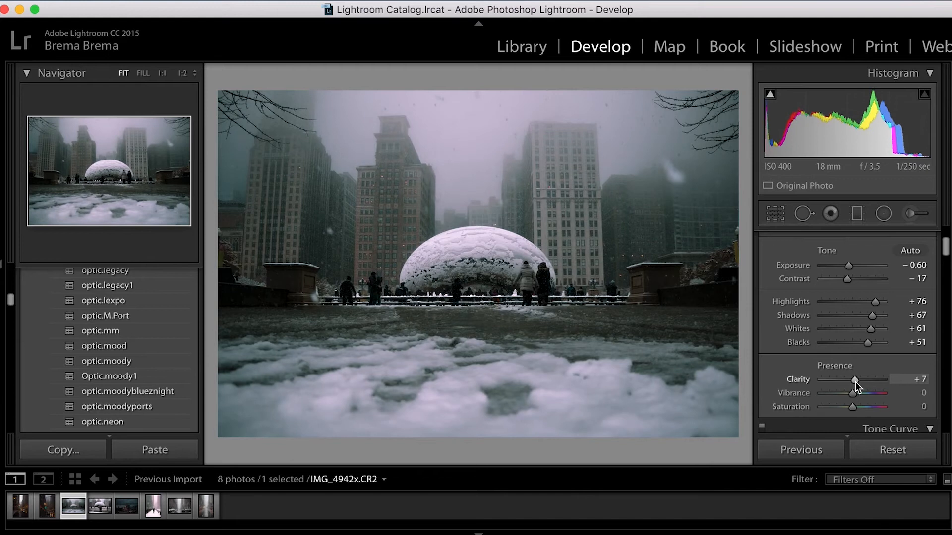
{"action": "left_click_drag", "start_coordinate": [855, 382], "coordinate": [858, 382]}
{"action": "scroll", "coordinate": [859, 382], "scroll_direction": "down", "scroll_amount": 1}
{"action": "scroll", "coordinate": [859, 382], "scroll_direction": "down", "scroll_amount": 3}
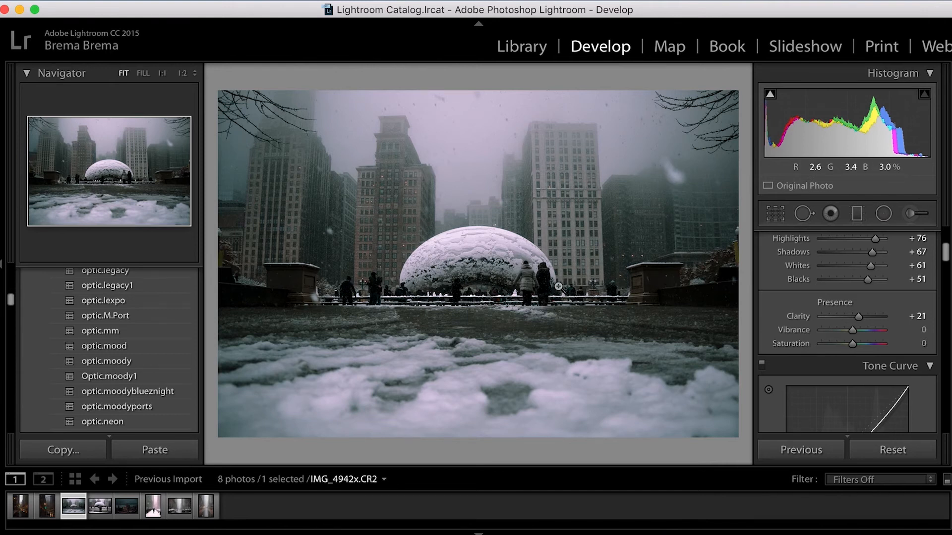
Compare the before and after versions side by side, examining the sculpture, the people and the snowy foreground up close.
{"action": "key", "text": "y"}
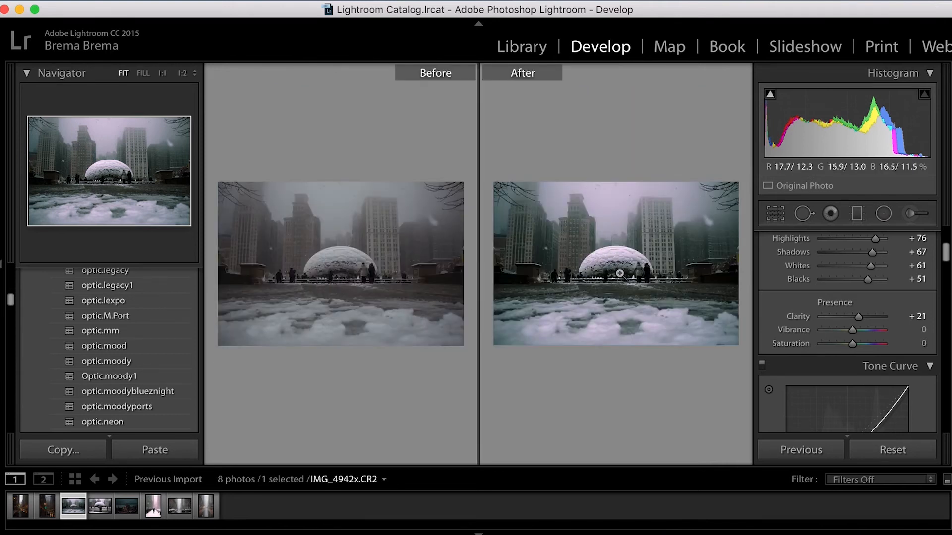
{"action": "key", "text": "y"}
{"action": "key", "text": "y"}
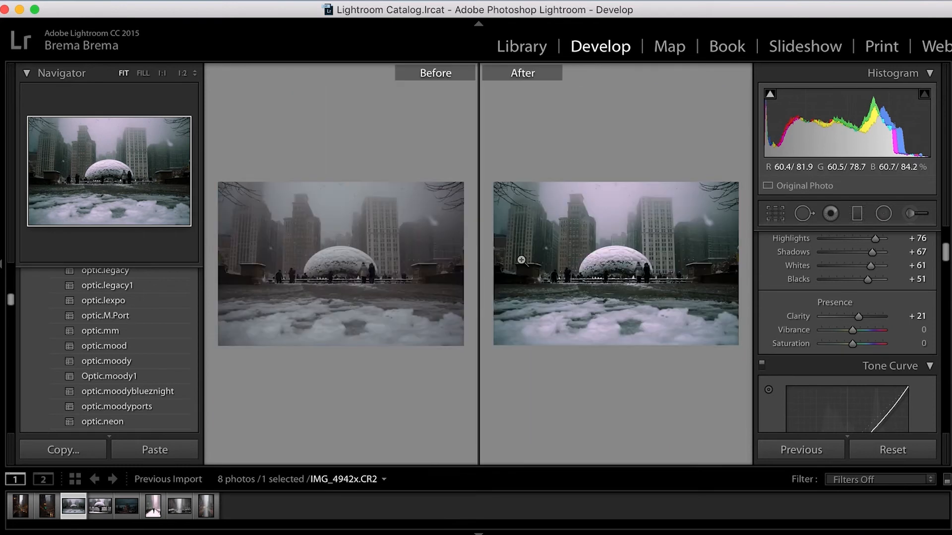
{"action": "left_click", "coordinate": [545, 257]}
{"action": "left_click_drag", "start_coordinate": [596, 278], "coordinate": [465, 273]}
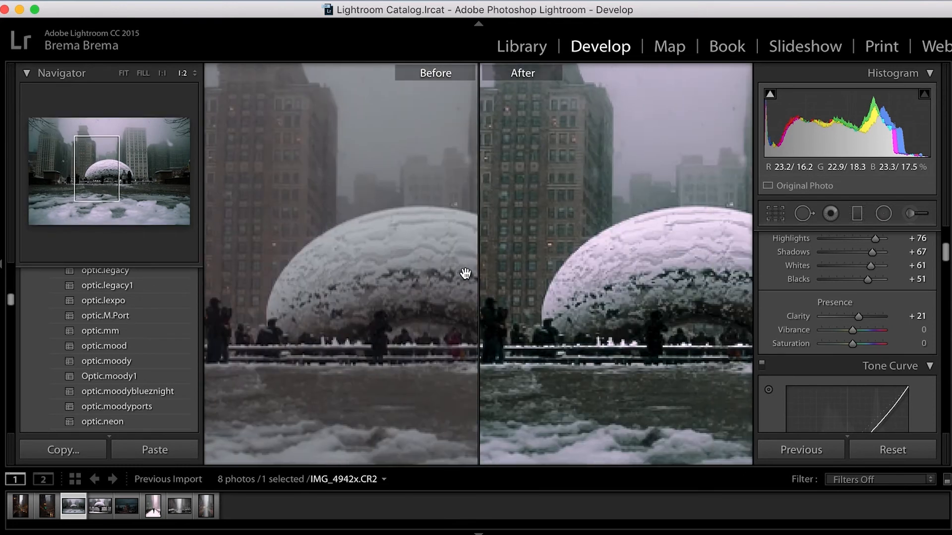
{"action": "left_click_drag", "start_coordinate": [648, 281], "coordinate": [564, 271]}
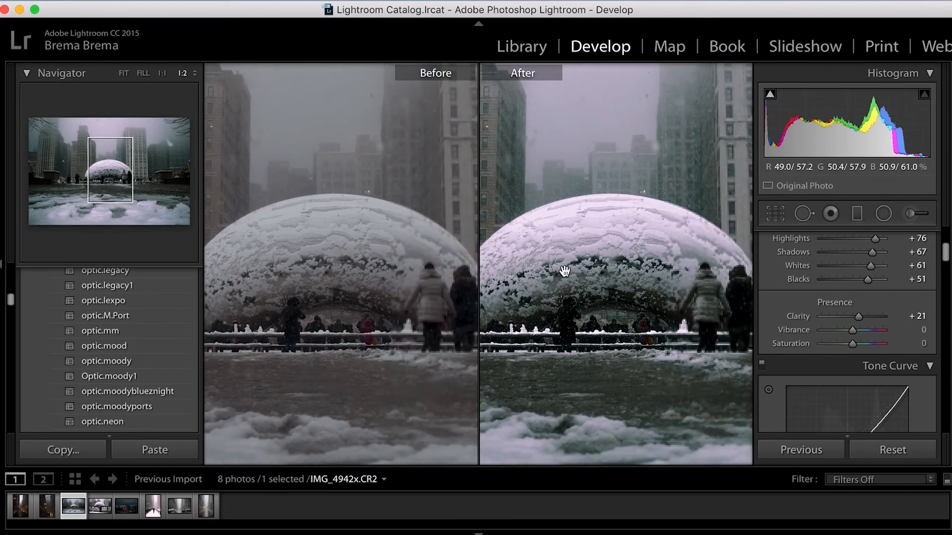
{"action": "left_click_drag", "start_coordinate": [665, 283], "coordinate": [626, 291]}
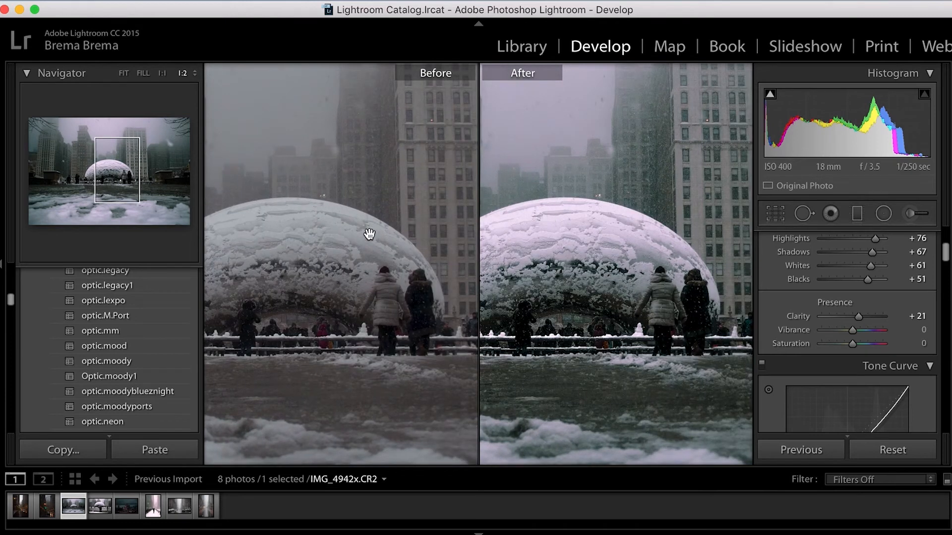
{"action": "left_click_drag", "start_coordinate": [661, 198], "coordinate": [582, 195]}
{"action": "left_click_drag", "start_coordinate": [685, 347], "coordinate": [659, 199]}
{"action": "left_click_drag", "start_coordinate": [630, 381], "coordinate": [721, 231]}
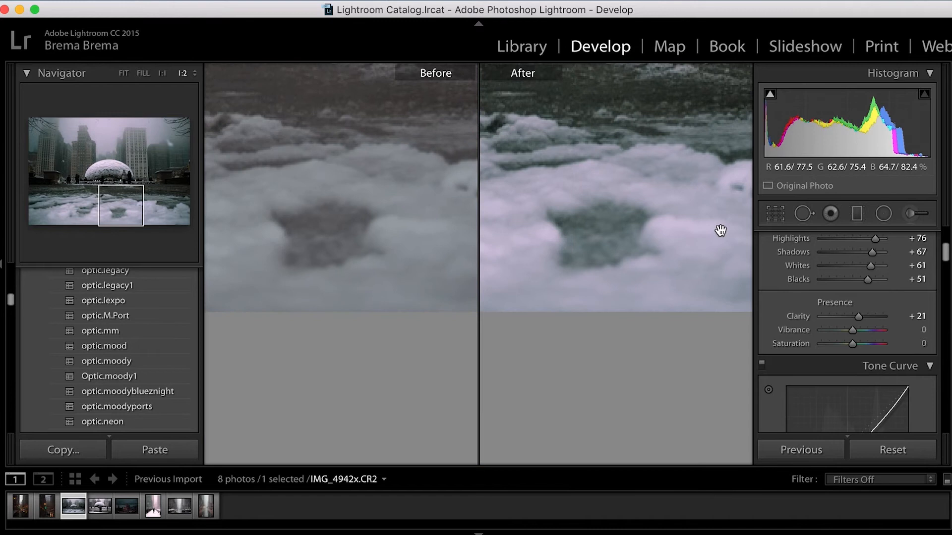
{"action": "left_click", "coordinate": [641, 278]}
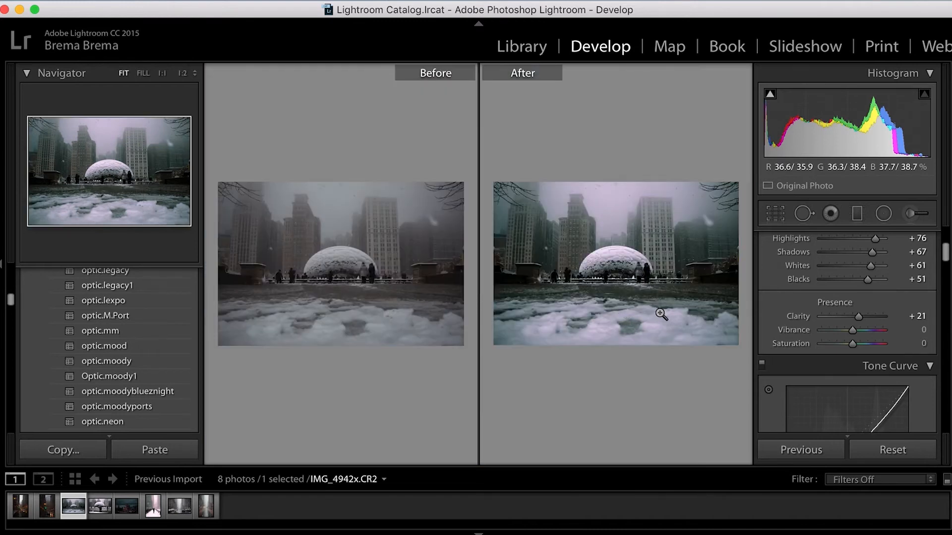
{"action": "key", "text": "y"}
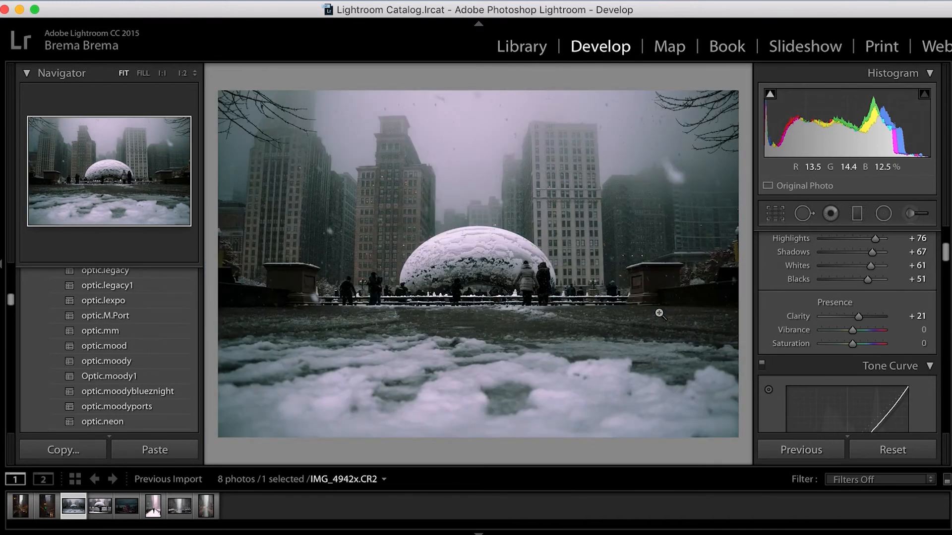
Reset all develop settings and undo the reset, twice, to compare the edit with the original photo.
{"action": "left_click", "coordinate": [892, 450]}
{"action": "key", "text": "super+z"}
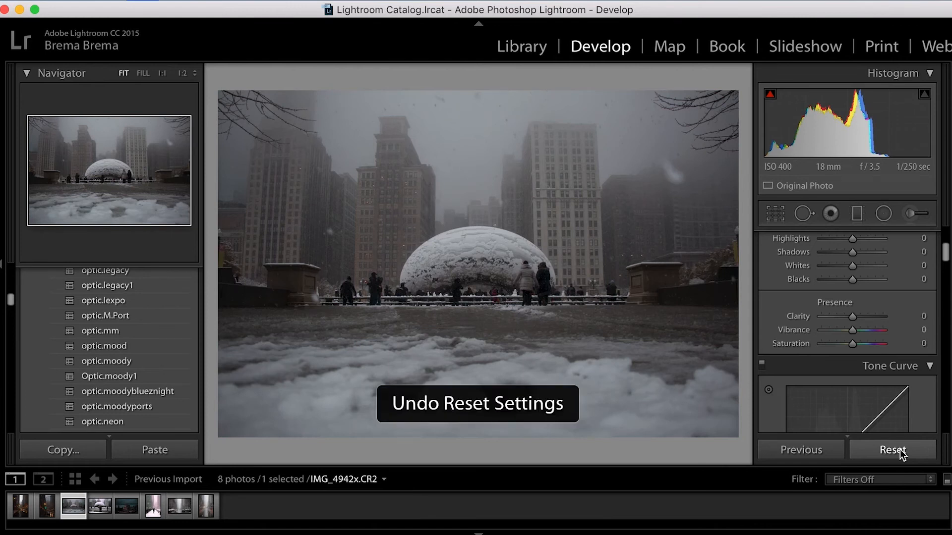
{"action": "left_click", "coordinate": [900, 450]}
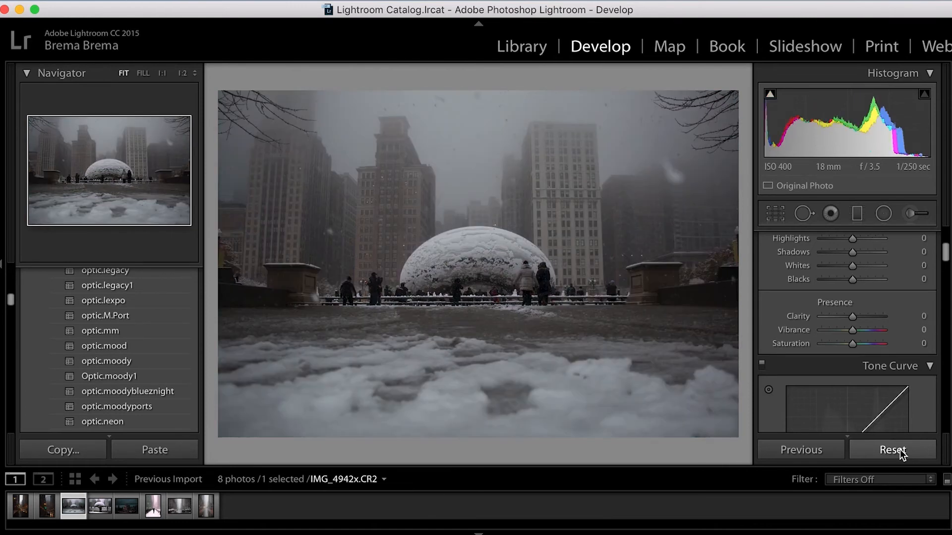
{"action": "key", "text": "super+z"}
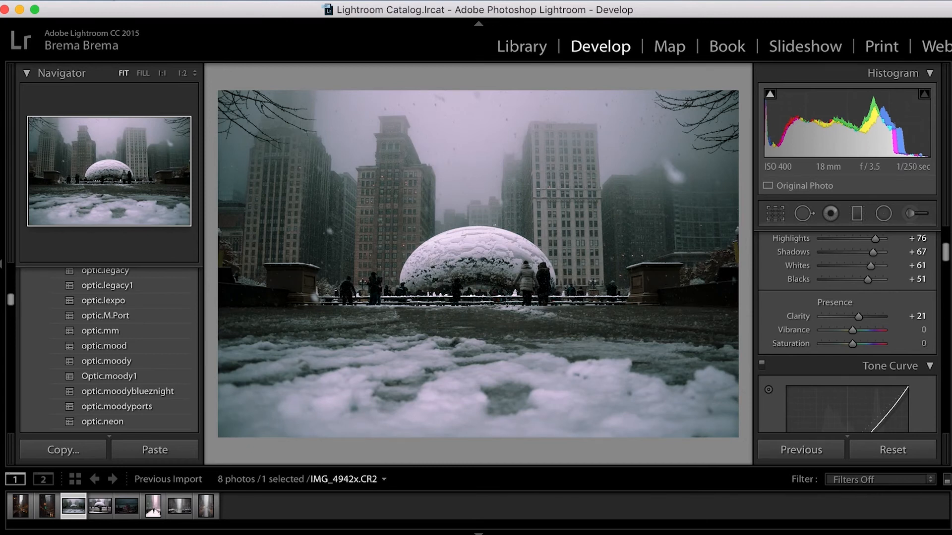
{"action": "left_click", "coordinate": [120, 5]}
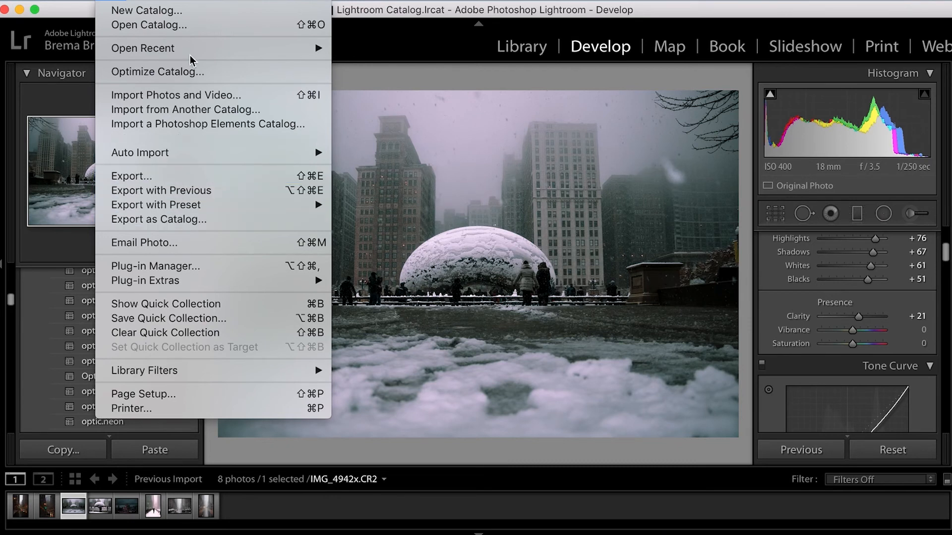
{"action": "mouse_move", "coordinate": [159, 4]}
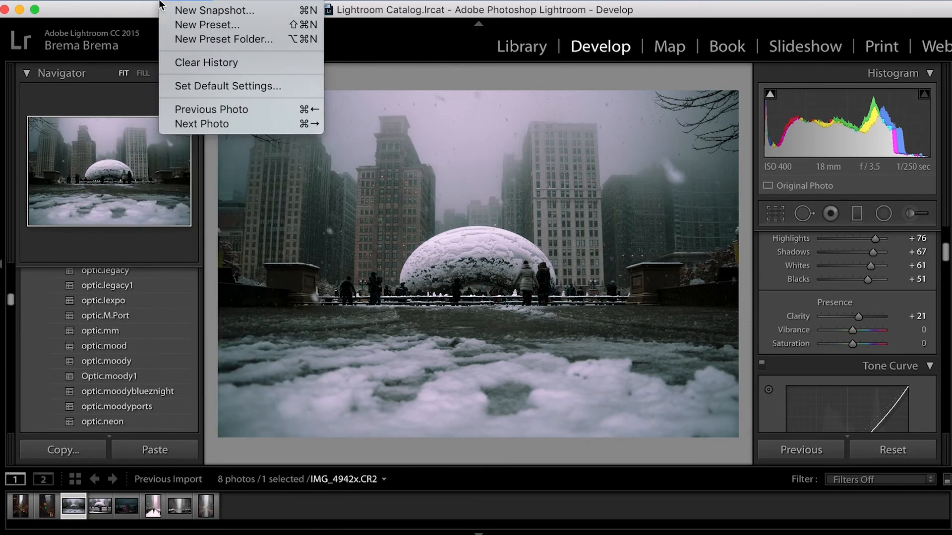
{"action": "left_click", "coordinate": [198, 26]}
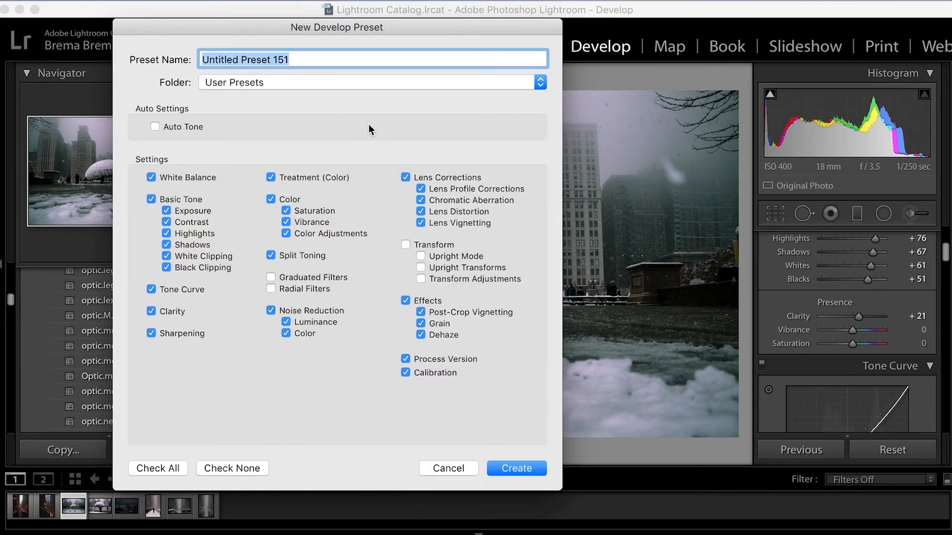
{"action": "type", "text": "Optic.Moody"}
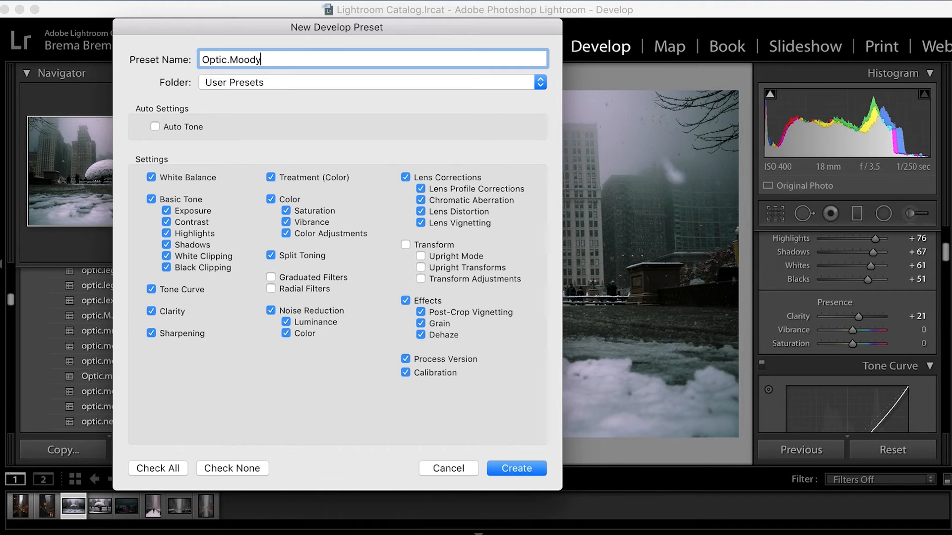
{"action": "key", "text": "BackSpace"}
{"action": "key", "text": "BackSpace"}
{"action": "key", "text": "BackSpace"}
{"action": "key", "text": "BackSpace"}
{"action": "key", "text": "BackSpace"}
{"action": "key", "text": "BackSpace"}
{"action": "key", "text": "BackSpace"}
{"action": "key", "text": "BackSpace"}
{"action": "key", "text": "BackSpace"}
{"action": "key", "text": "BackSpace"}
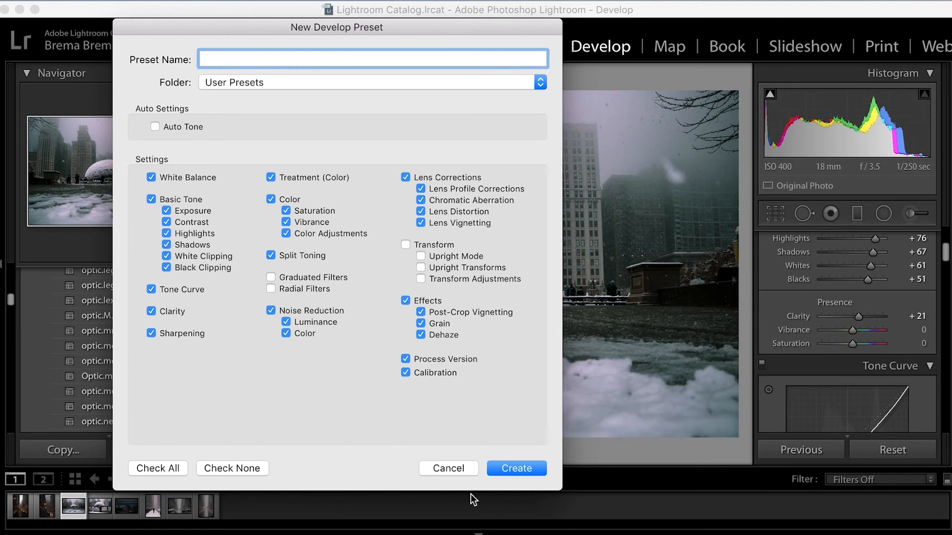
{"action": "left_click", "coordinate": [448, 468]}
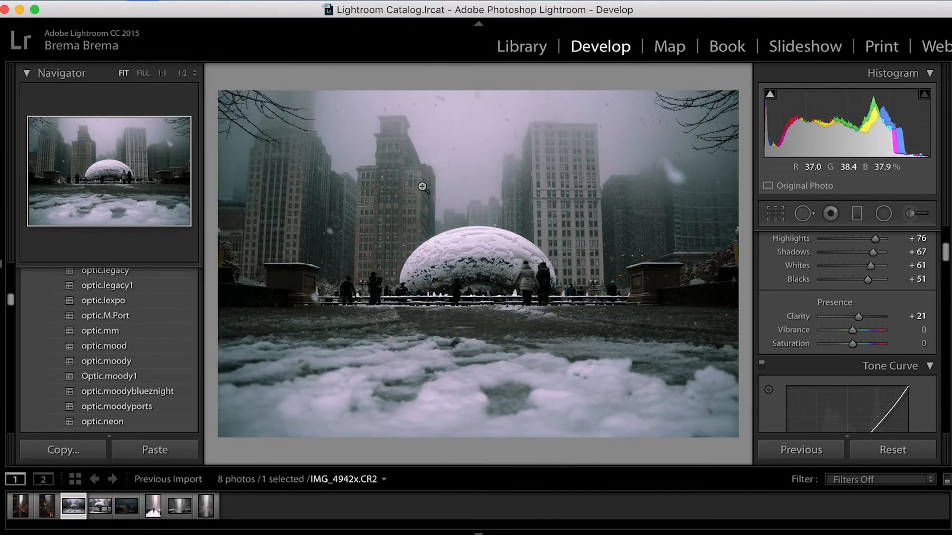
Copy the checked develop settings from this photo, reset IMG_4943x and paste the settings onto it.
{"action": "key", "text": "super+shift+c"}
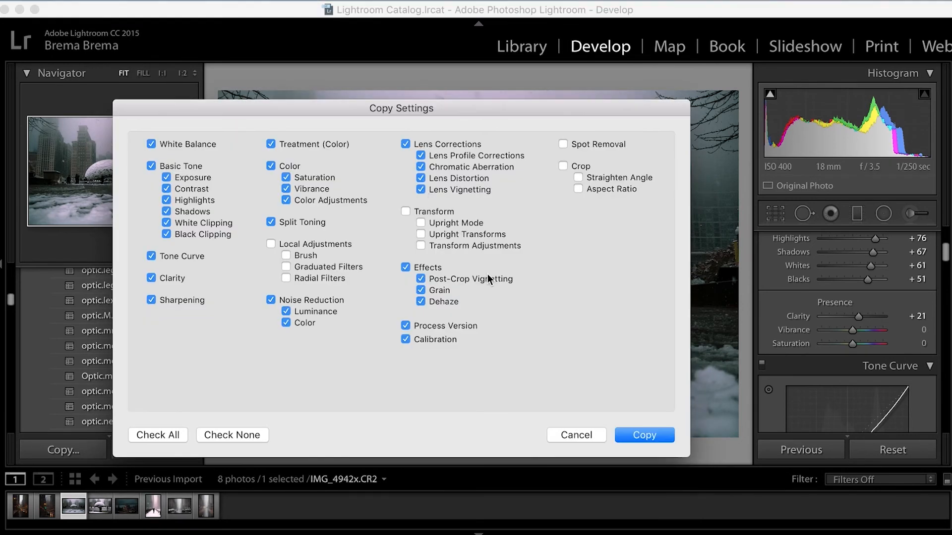
{"action": "left_click", "coordinate": [659, 437]}
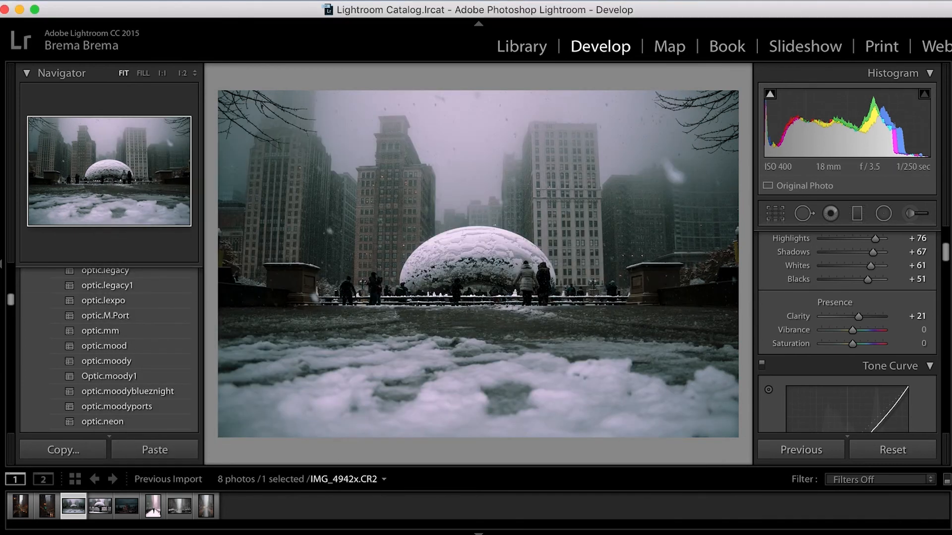
{"action": "left_click", "coordinate": [100, 507]}
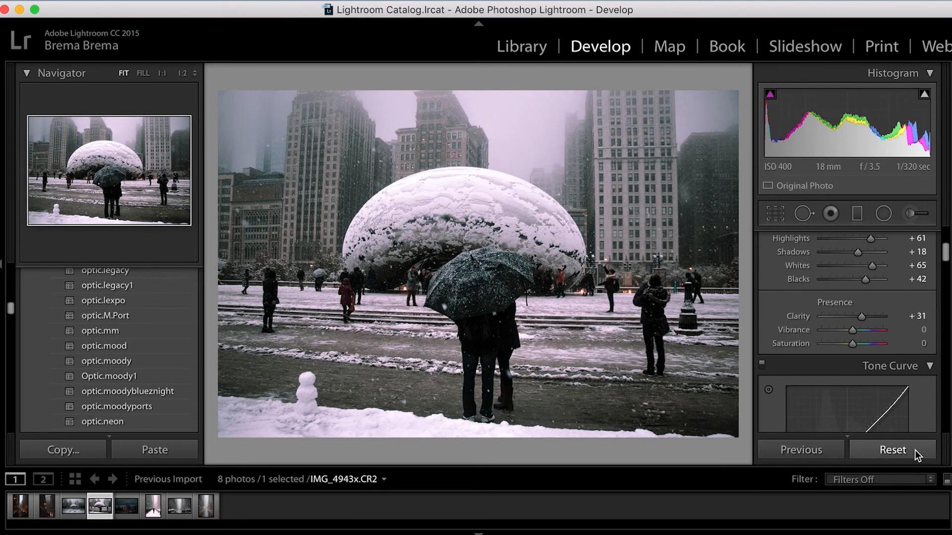
{"action": "left_click", "coordinate": [892, 450]}
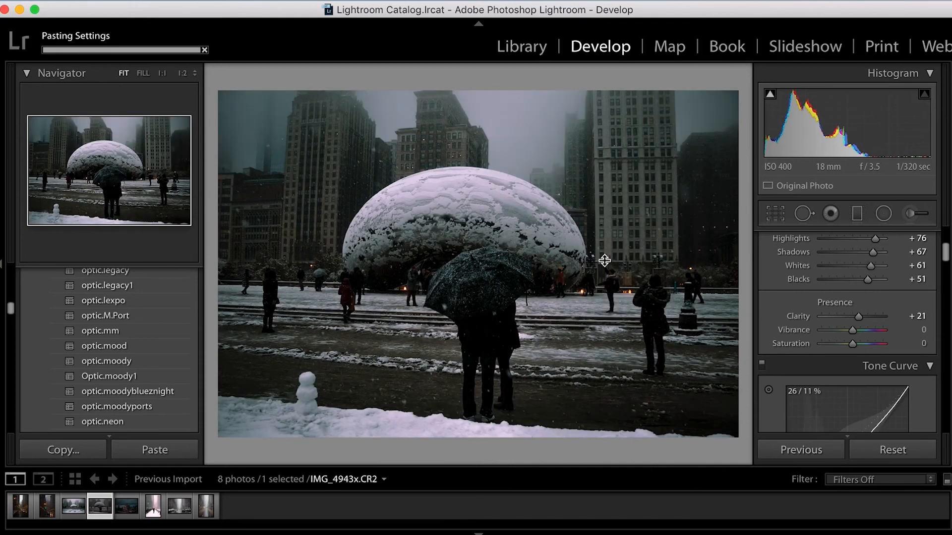
Set the umbrella photo's Exposure to +0.55, and compare with the original by resetting and undoing the reset.
{"action": "scroll", "coordinate": [884, 315], "scroll_direction": "up", "scroll_amount": 5}
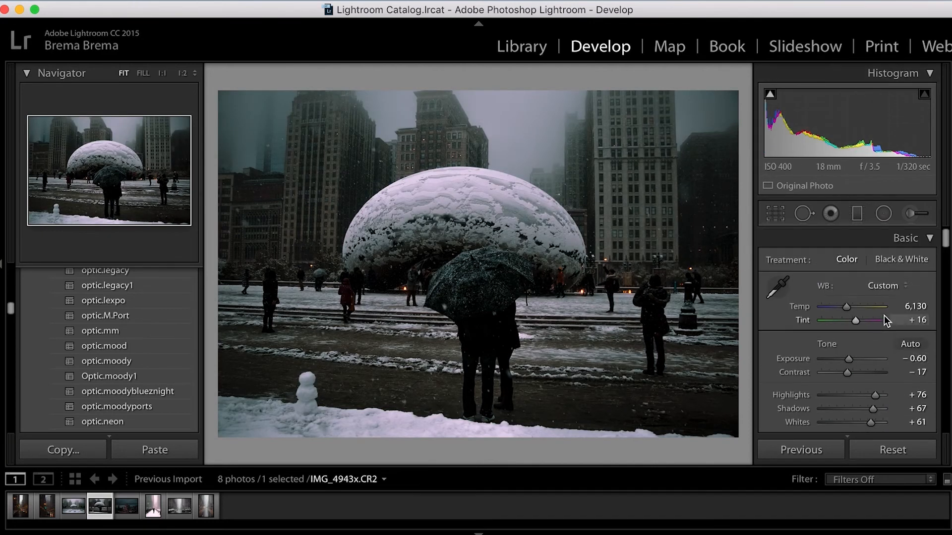
{"action": "left_click_drag", "start_coordinate": [849, 358], "coordinate": [858, 360]}
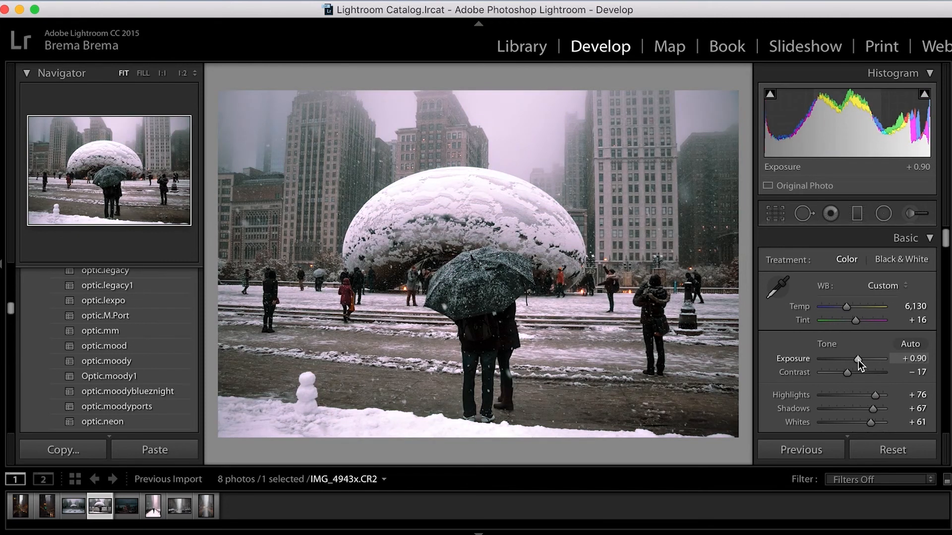
{"action": "left_click_drag", "start_coordinate": [858, 360], "coordinate": [856, 360]}
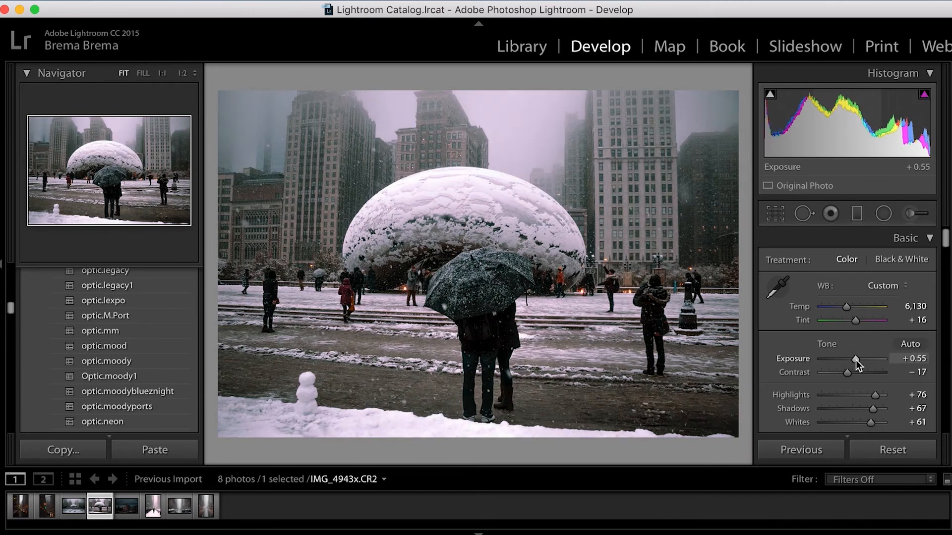
{"action": "left_click", "coordinate": [902, 452]}
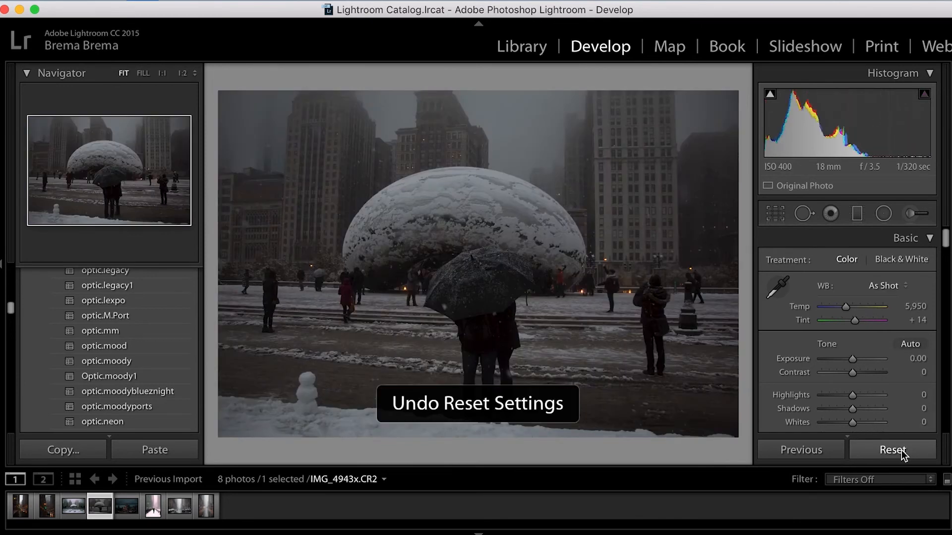
{"action": "key", "text": "super+z"}
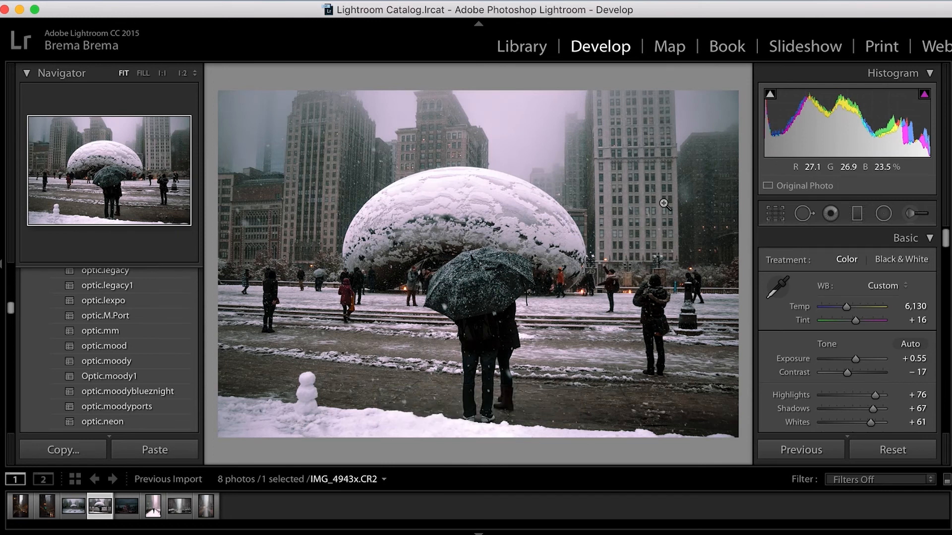
Add a slightly tilted graduated filter from the sky down over the sculpture, with Exposure 0.89 and Dehaze −44.
{"action": "left_click", "coordinate": [858, 213]}
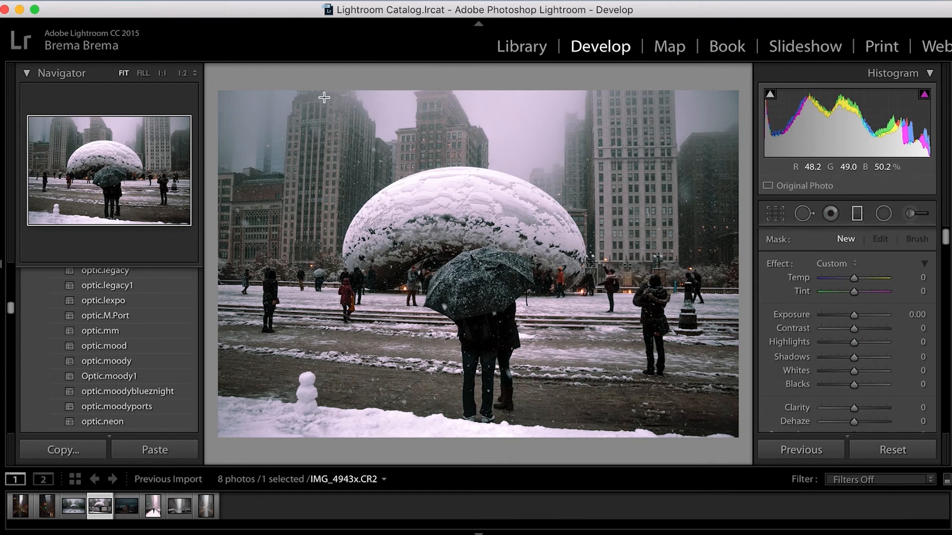
{"action": "left_click_drag", "start_coordinate": [370, 87], "coordinate": [420, 289]}
{"action": "scroll", "coordinate": [844, 379], "scroll_direction": "down", "scroll_amount": 2}
{"action": "left_click_drag", "start_coordinate": [854, 297], "coordinate": [861, 297]}
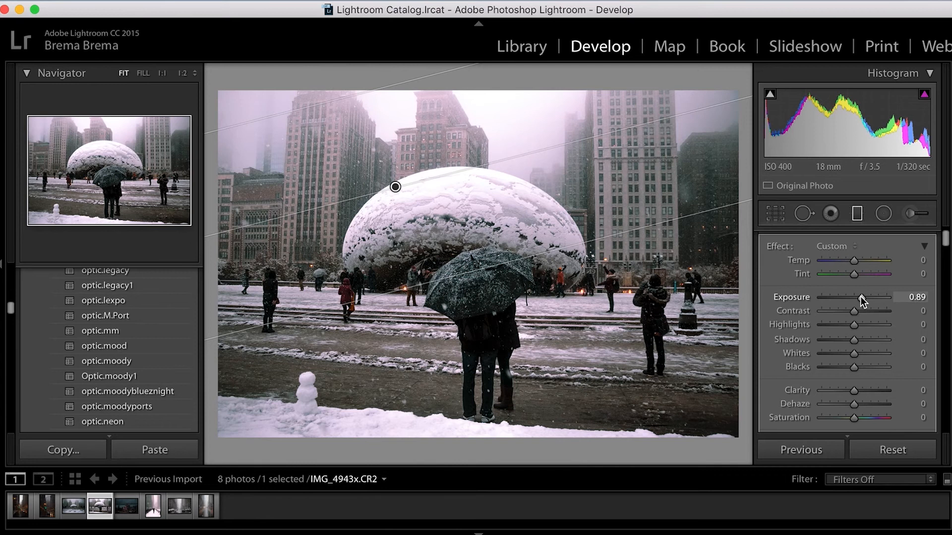
{"action": "scroll", "coordinate": [862, 374], "scroll_direction": "down", "scroll_amount": 4}
{"action": "left_click_drag", "start_coordinate": [854, 326], "coordinate": [840, 327]}
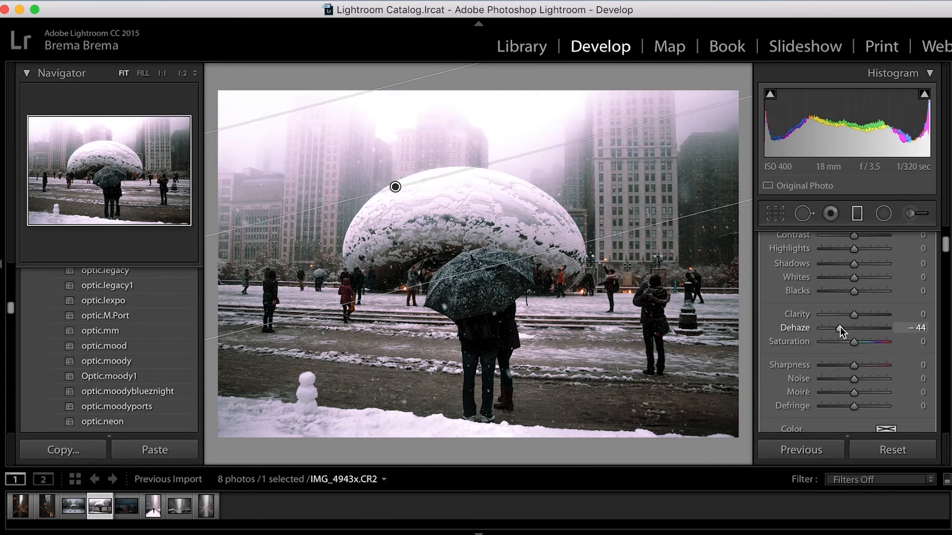
Extend the graduated filter down towards the foreground, set its Exposure to 0.39 and Clarity to 81, and close the filter.
{"action": "left_click_drag", "start_coordinate": [531, 256], "coordinate": [575, 400]}
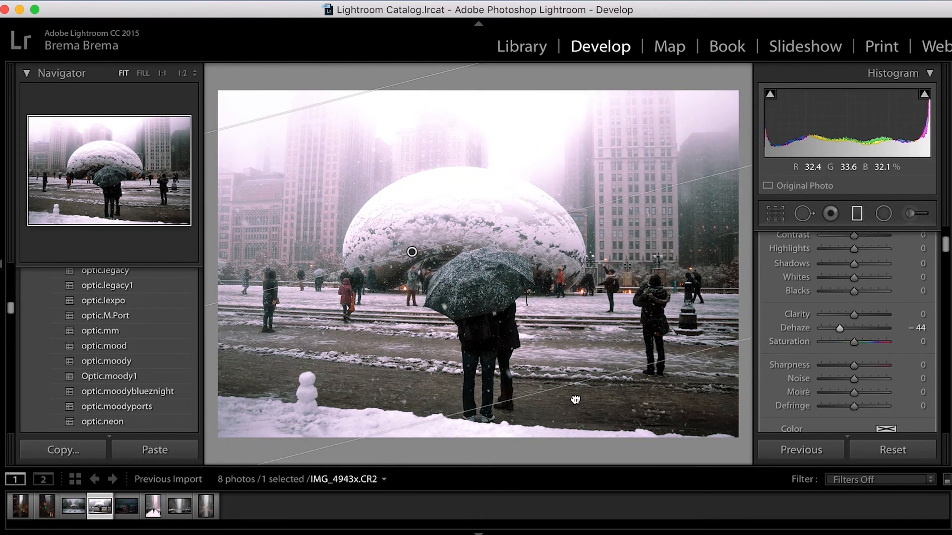
{"action": "scroll", "coordinate": [861, 326], "scroll_direction": "up", "scroll_amount": 4}
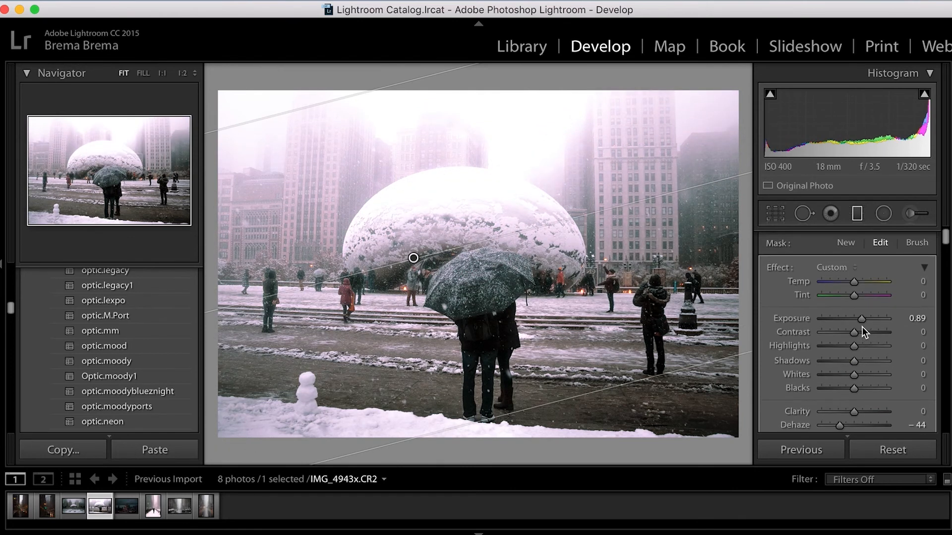
{"action": "left_click_drag", "start_coordinate": [860, 314], "coordinate": [856, 313]}
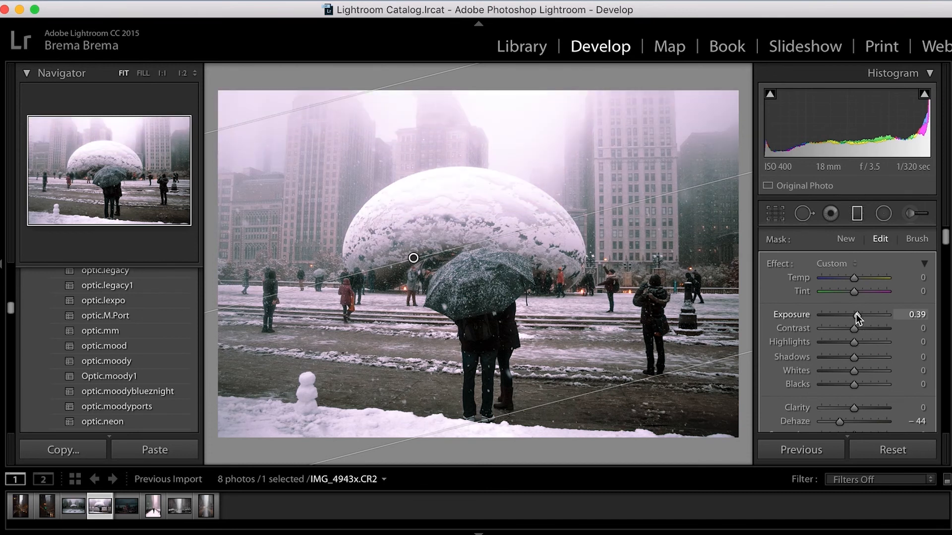
{"action": "left_click_drag", "start_coordinate": [855, 408], "coordinate": [881, 414]}
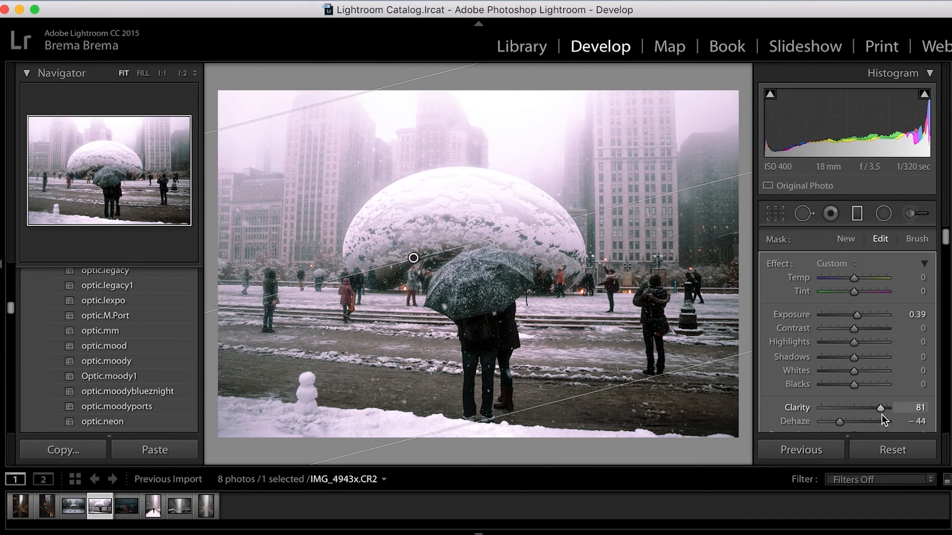
{"action": "left_click", "coordinate": [857, 213]}
Compare with the original by resetting and undoing the reset, and set the photo's Shadows to +52.
{"action": "left_click", "coordinate": [902, 452]}
{"action": "key", "text": "super+z"}
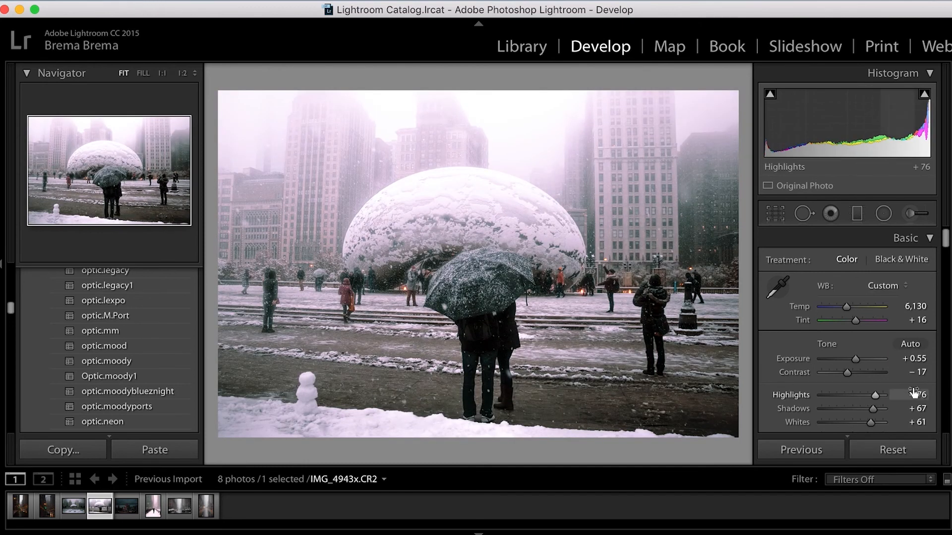
{"action": "scroll", "coordinate": [913, 393], "scroll_direction": "down", "scroll_amount": 3}
{"action": "left_click_drag", "start_coordinate": [871, 348], "coordinate": [866, 348]}
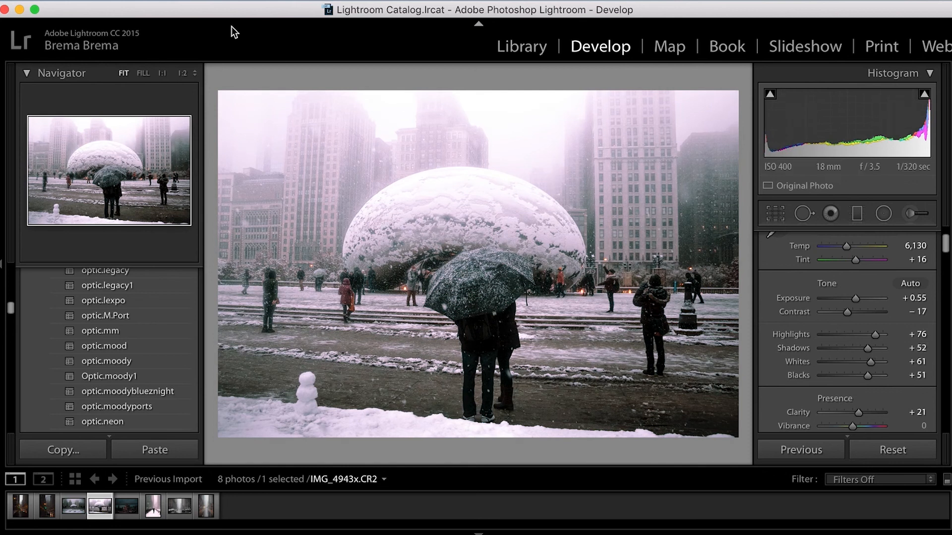